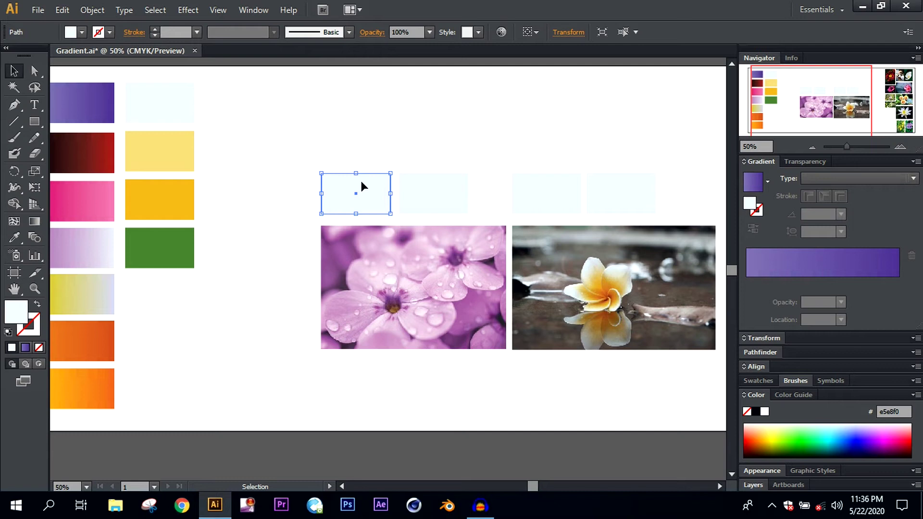
# Fill two rectangles with a light pink and a dark purple sampled from the pink flower photo
pyautogui.press('i')
pyautogui.click(341, 313)
pyautogui.click(384, 197)
pyautogui.keyDown('ctrl'); pyautogui.click(481, 117); pyautogui.keyUp('ctrl')
pyautogui.click(379, 332)
pyautogui.keyDown('ctrl'); pyautogui.click(173, 185); pyautogui.keyUp('ctrl')
# Duplicate the light pink rectangle upward and give the copy a gradient fill
pyautogui.scroll(3, 200, 255)
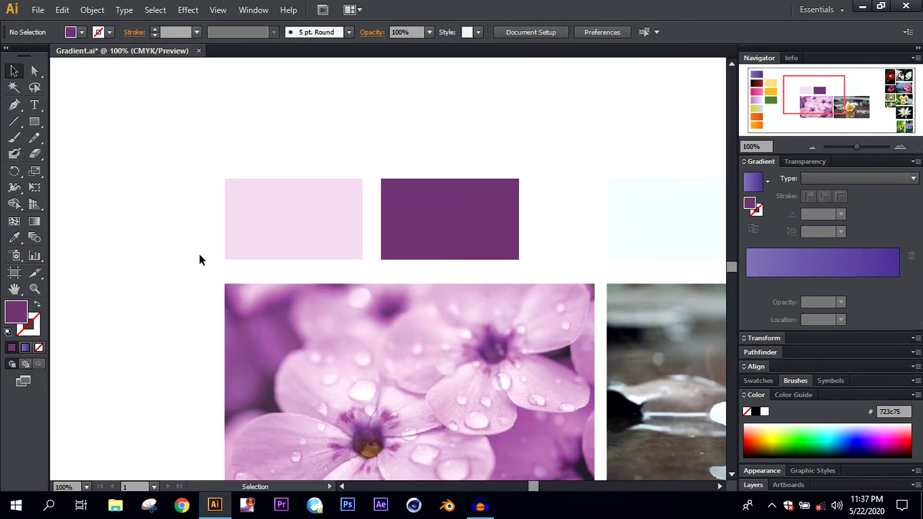
pyautogui.moveTo(330, 269); pyautogui.dragTo(330, 174)
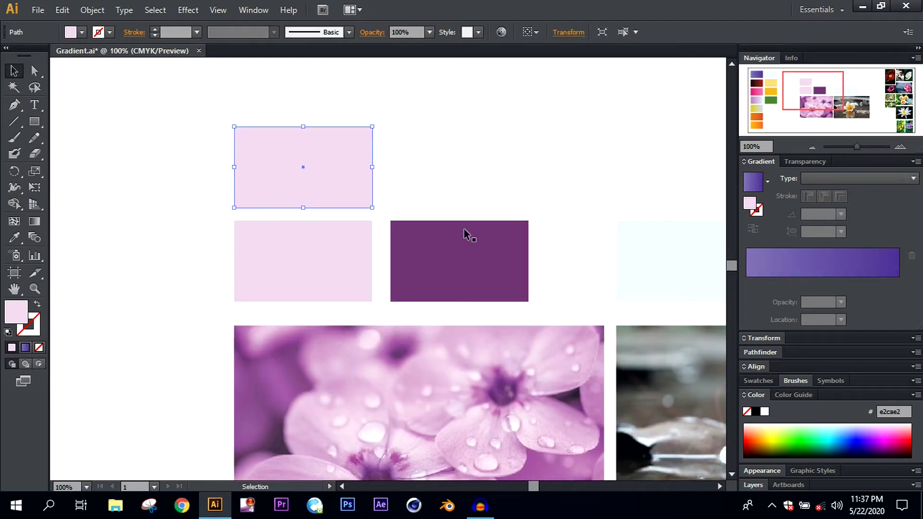
pyautogui.click(873, 269)
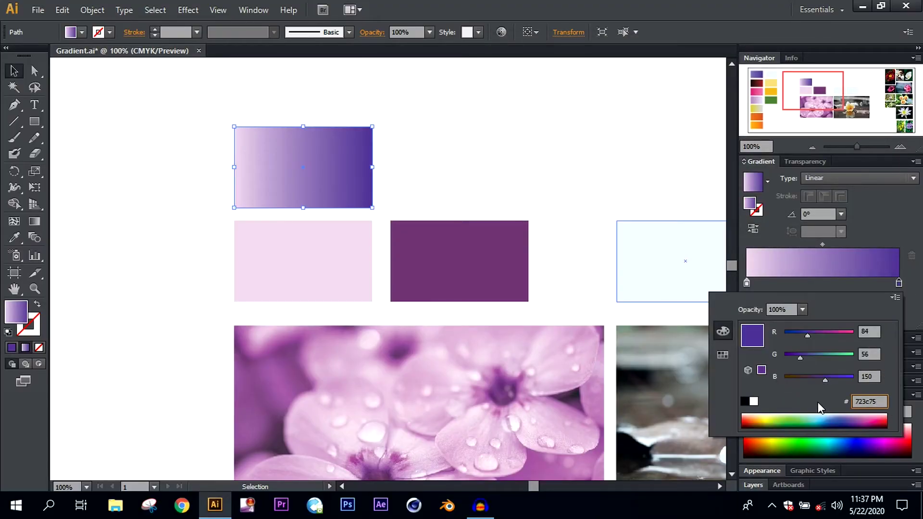
pyautogui.click(565, 197)
# Move the gradient swatch so it sits above the dark purple rectangle
pyautogui.hotkey('ctrl', '-')
pyautogui.hotkey('ctrl', '-')
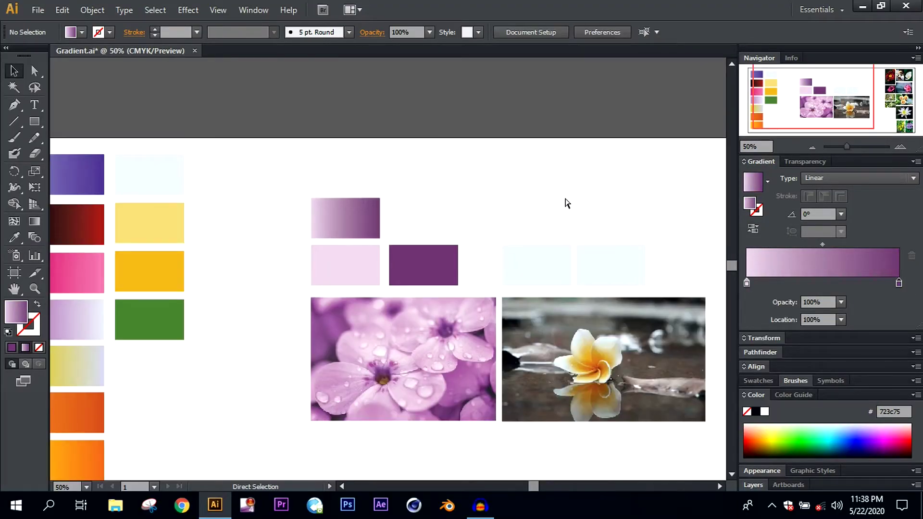
pyautogui.hotkey('ctrl', '+')
pyautogui.moveTo(360, 201); pyautogui.dragTo(464, 200)
pyautogui.click(374, 274)
pyautogui.click(438, 212)
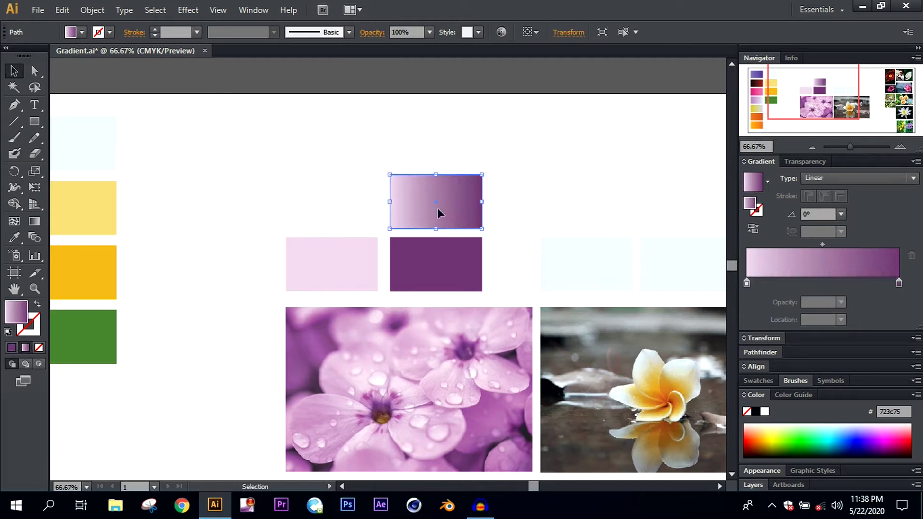
pyautogui.click(518, 177)
# Fill the pale rectangle above the yellow flower with a pale tone sampled from it
pyautogui.hotkey('ctrl', '-')
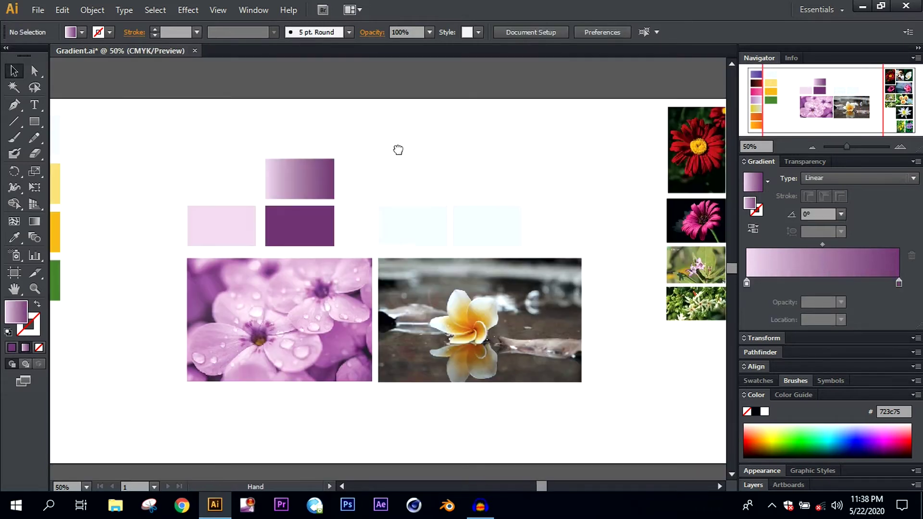
pyautogui.hotkey('ctrl', '+')
pyautogui.click(391, 200)
pyautogui.hotkey('ctrl', '+')
pyautogui.press('i')
pyautogui.click(420, 268)
# Fill the second pale rectangle with a deep orange sampled from the flower centre
pyautogui.keyDown('ctrl'); pyautogui.click(483, 134); pyautogui.keyUp('ctrl')
pyautogui.click(447, 332)
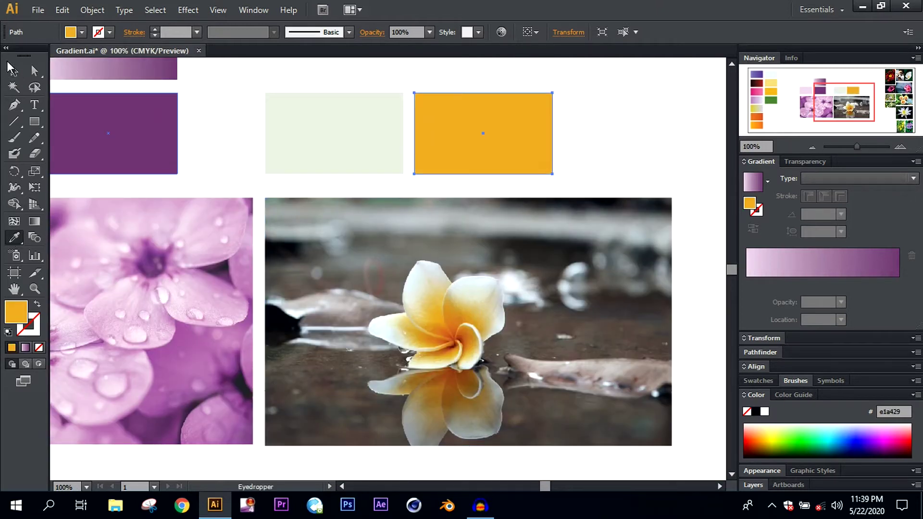
pyautogui.scroll(1, 470, 335)
pyautogui.click(461, 346)
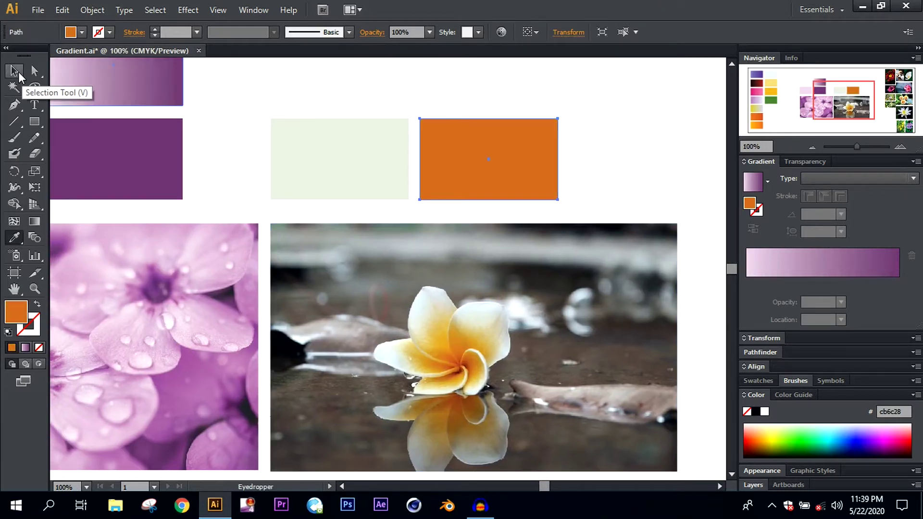
pyautogui.click(14, 70)
pyautogui.hotkey('ctrl', '-')
pyautogui.hotkey('ctrl', 'shift', 'a')
# Fill the left and top rectangles with yellow sampled from the flower petals
pyautogui.click(390, 240)
pyautogui.press('i')
pyautogui.click(464, 334)
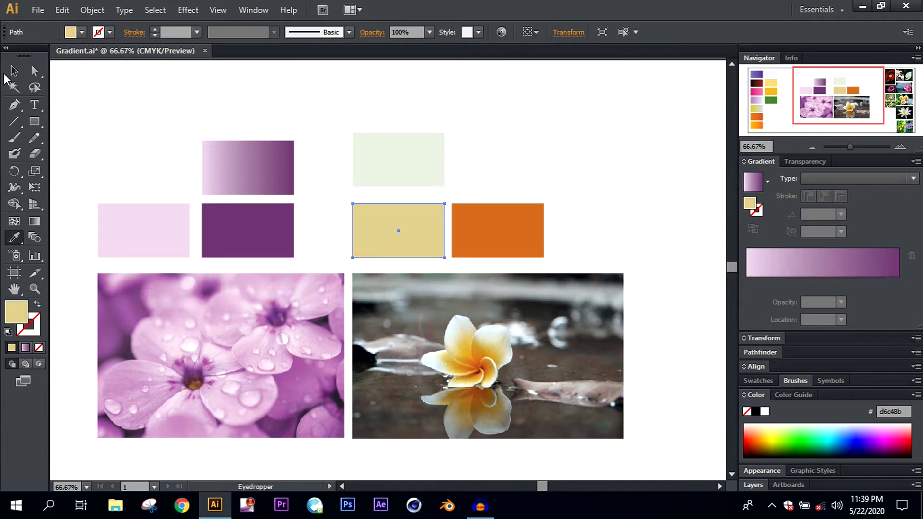
pyautogui.keyDown('ctrl'); pyautogui.click(398, 158); pyautogui.keyUp('ctrl')
pyautogui.click(464, 334)
# Apply a gradient to the top rectangle and set its right stop's colour mode to RGB
pyautogui.doubleClick(16, 311)
pyautogui.press('Return')
pyautogui.click(406, 166)
pyautogui.click(779, 262)
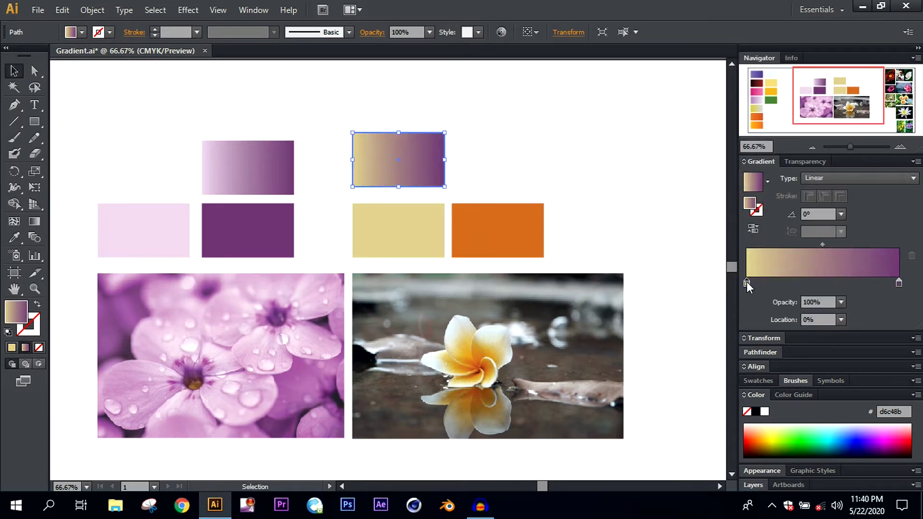
pyautogui.doubleClick(899, 282)
pyautogui.click(895, 297)
pyautogui.click(798, 315)
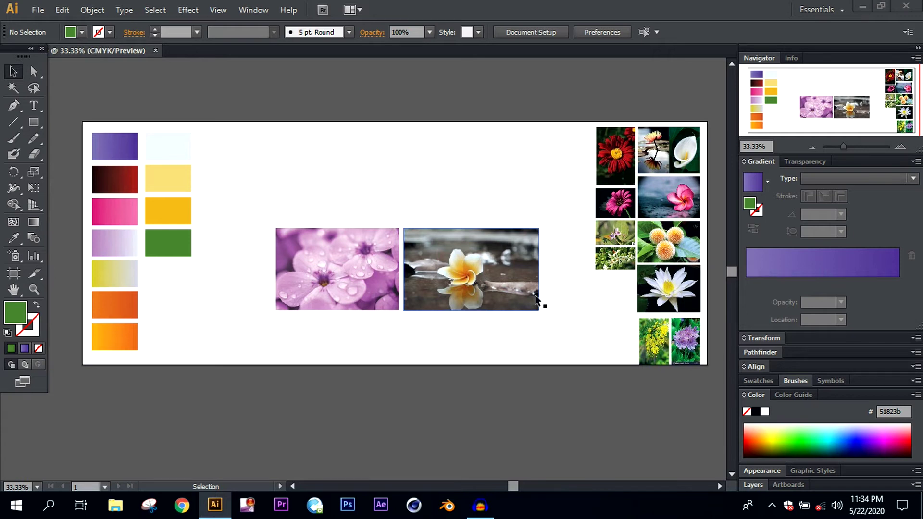
# Dock the floating Tools panel against the left edge of the workspace
pyautogui.moveTo(21, 44); pyautogui.dragTo(15, 59)
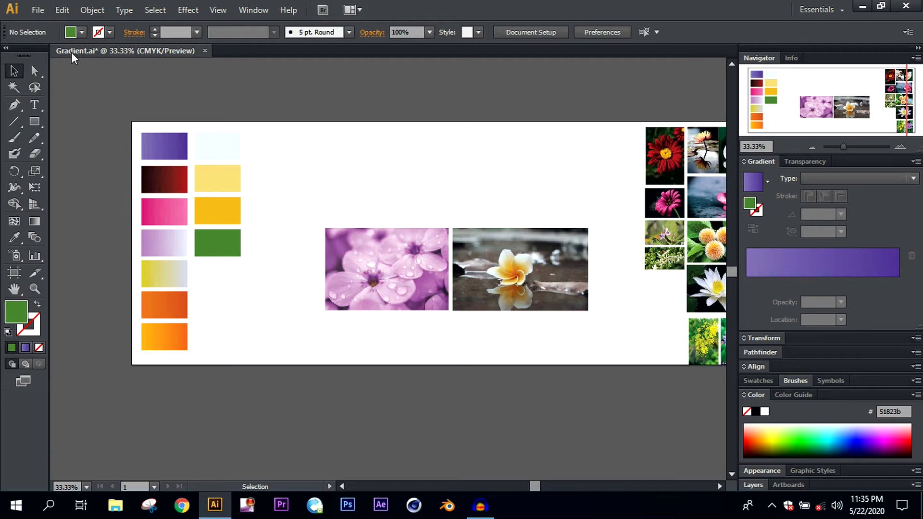
# Copy the pale blue swatch rectangle above the flower photos, then select the first pale rectangle
pyautogui.moveTo(444, 246); pyautogui.dragTo(391, 244)
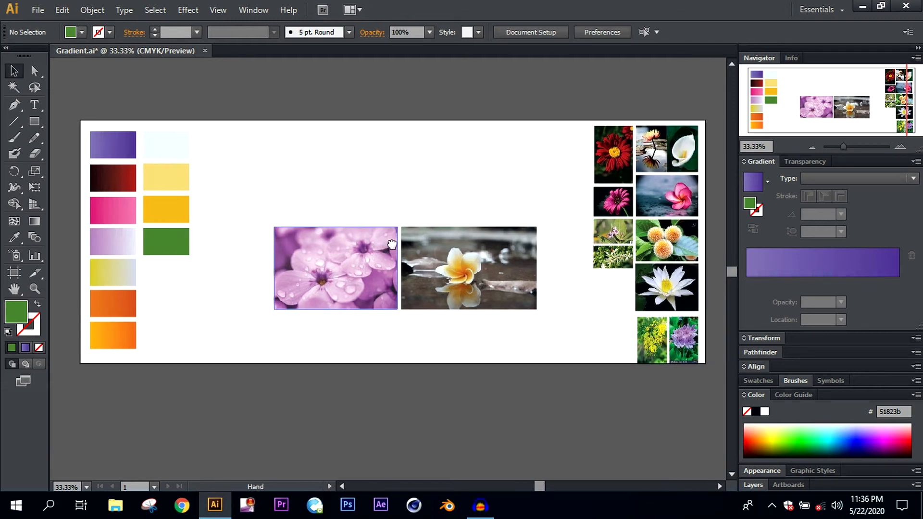
pyautogui.hotkey('ctrl', '+')
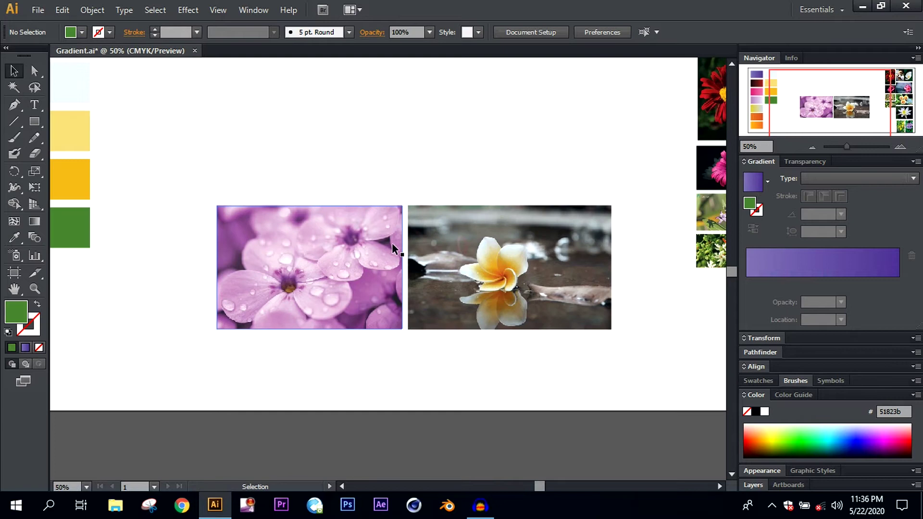
pyautogui.moveTo(377, 258); pyautogui.dragTo(467, 289)
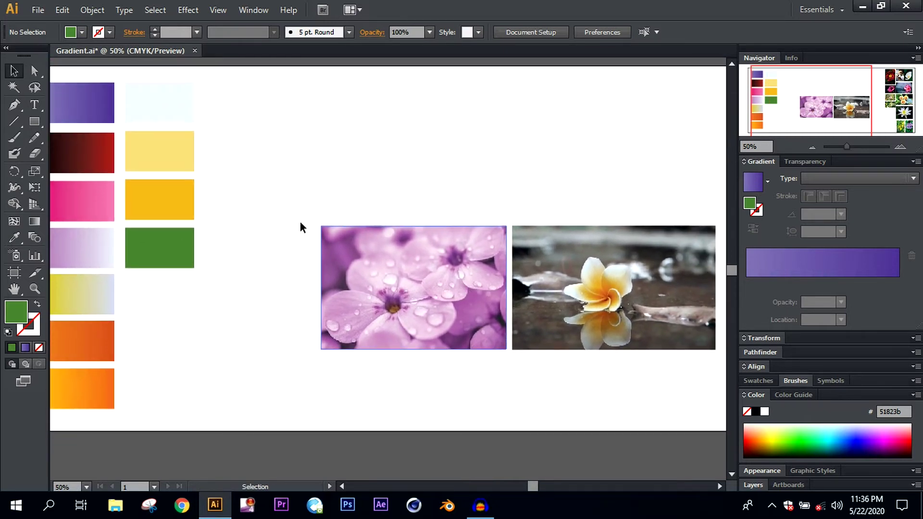
pyautogui.click(161, 109)
pyautogui.moveTo(160, 109)
pyautogui.mouseDown()
pyautogui.moveTo(356, 197)
pyautogui.moveTo(551, 204)
pyautogui.moveTo(622, 194)
pyautogui.mouseUp()
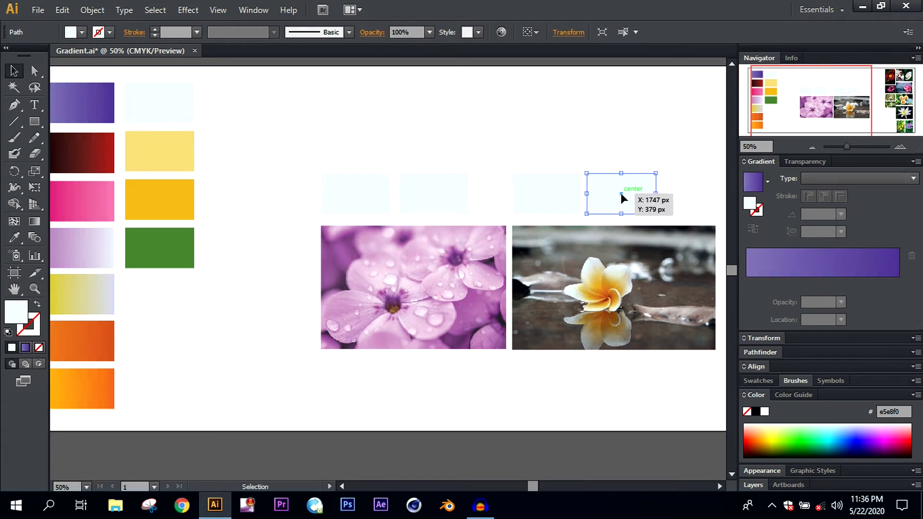
pyautogui.click(391, 80)
pyautogui.click(362, 180)
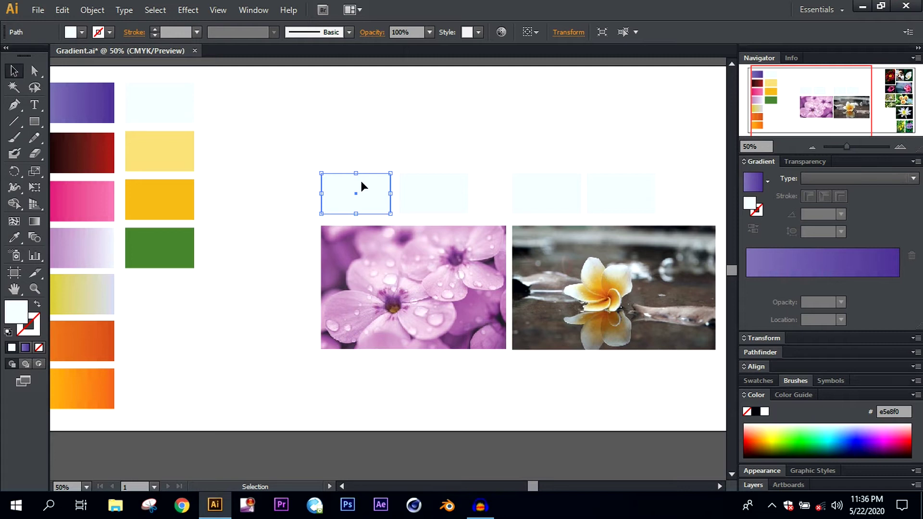
# Fill the first rectangle with a light pink sampled from the flower petals
pyautogui.press('a')
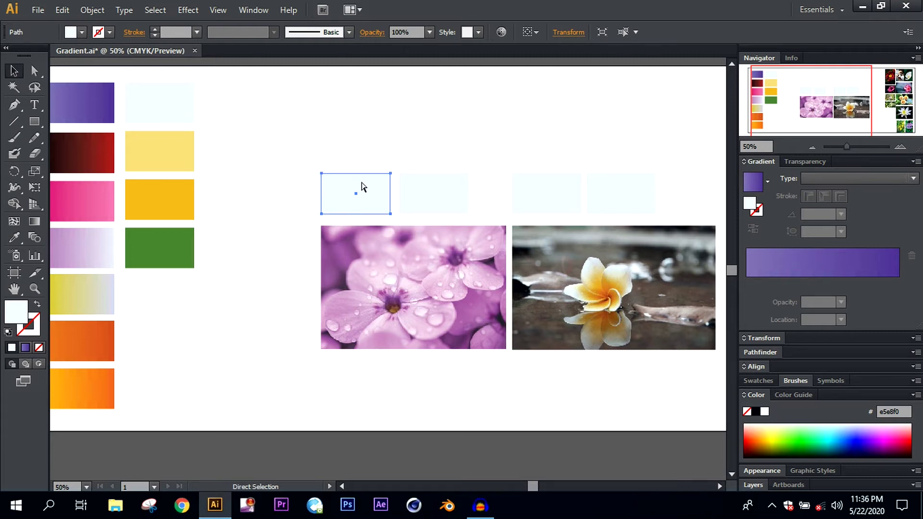
pyautogui.hotkey('ctrl', '+')
pyautogui.hotkey('ctrl', '+')
pyautogui.press('v')
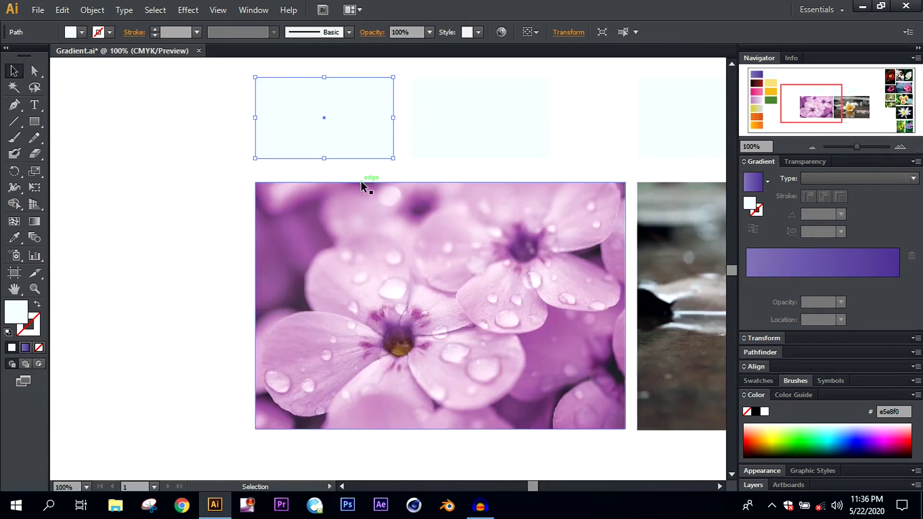
pyautogui.click(14, 237)
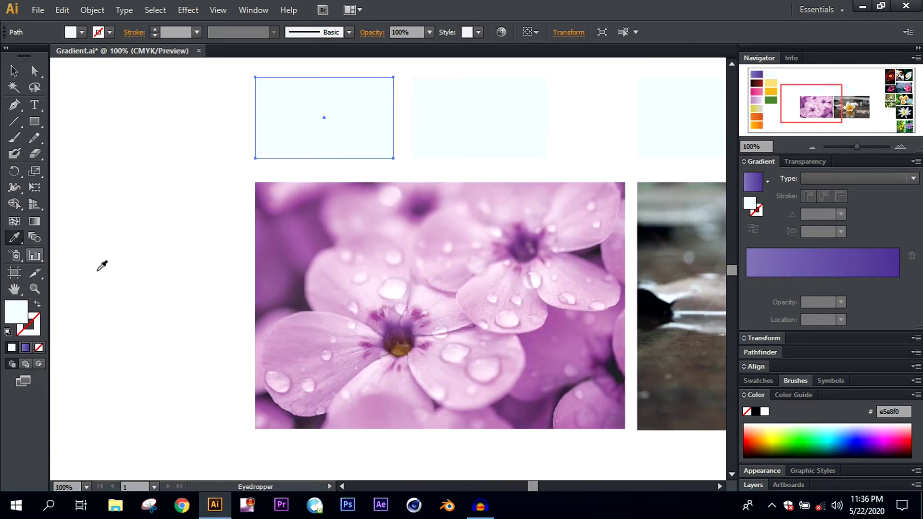
pyautogui.click(321, 370)
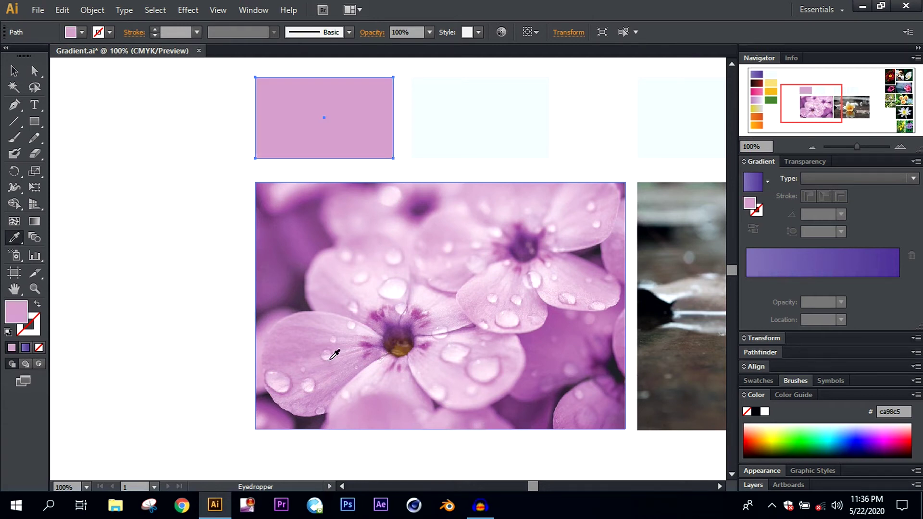
pyautogui.click(339, 313)
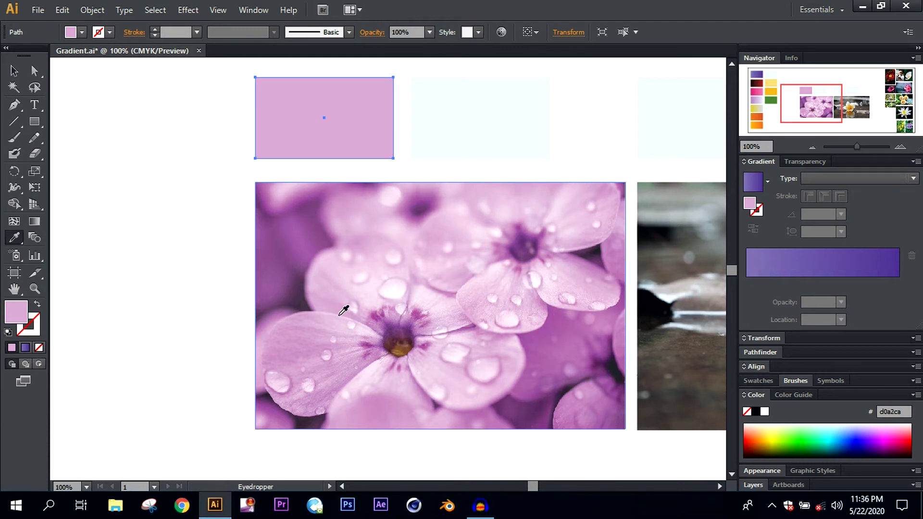
pyautogui.click(370, 330)
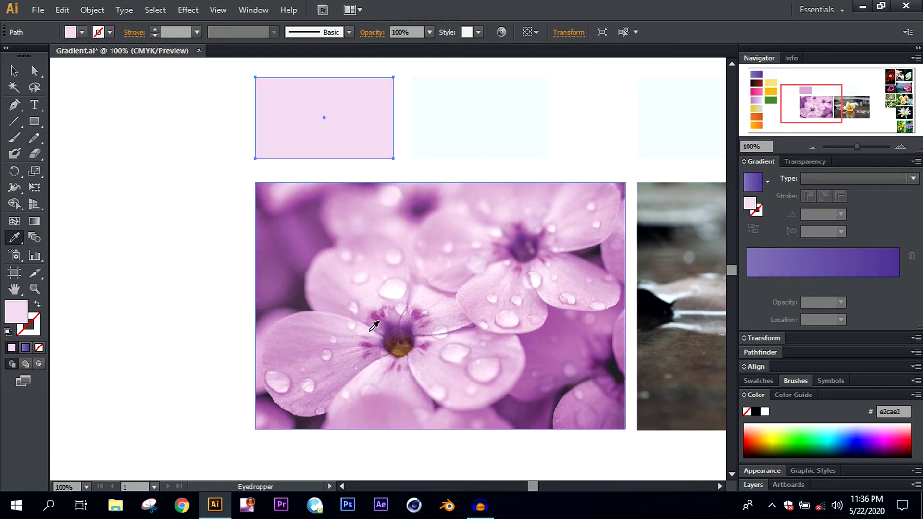
pyautogui.click(14, 70)
# Fill the second rectangle with dark purple sampled from the photo's shadows
pyautogui.click(416, 148)
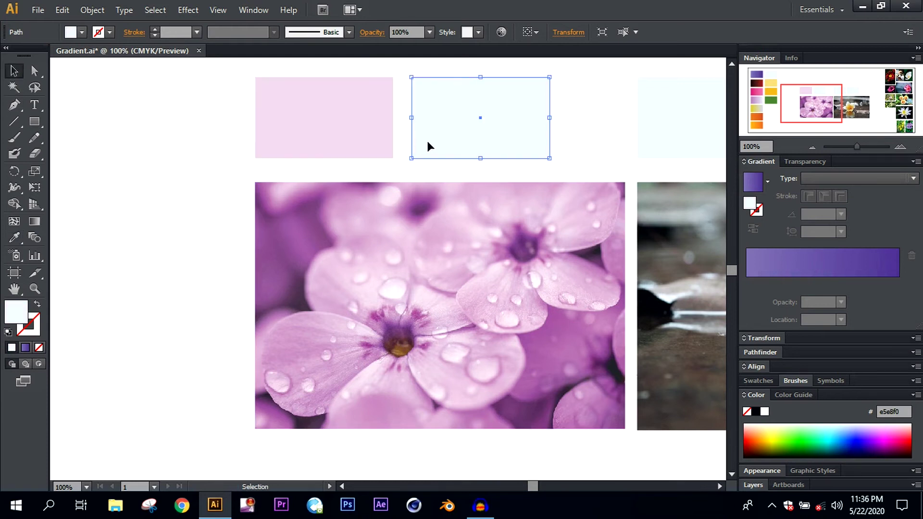
pyautogui.click(14, 237)
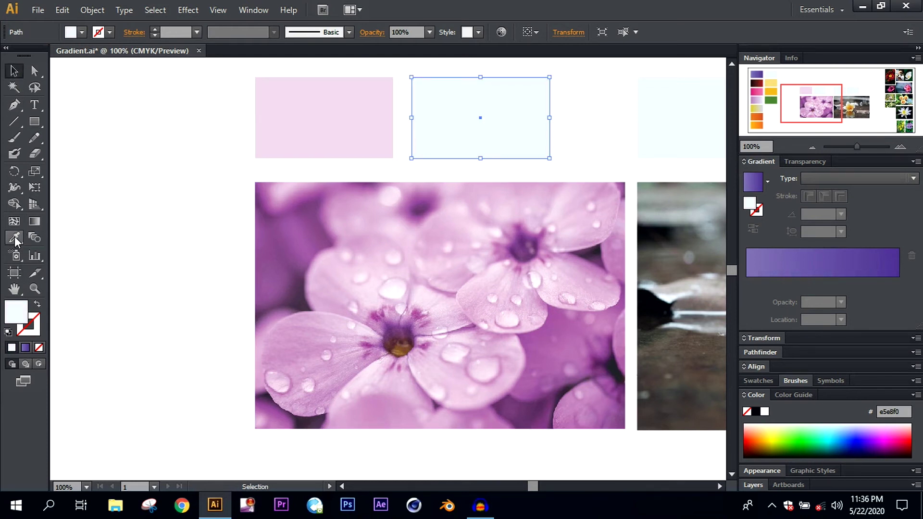
pyautogui.click(505, 406)
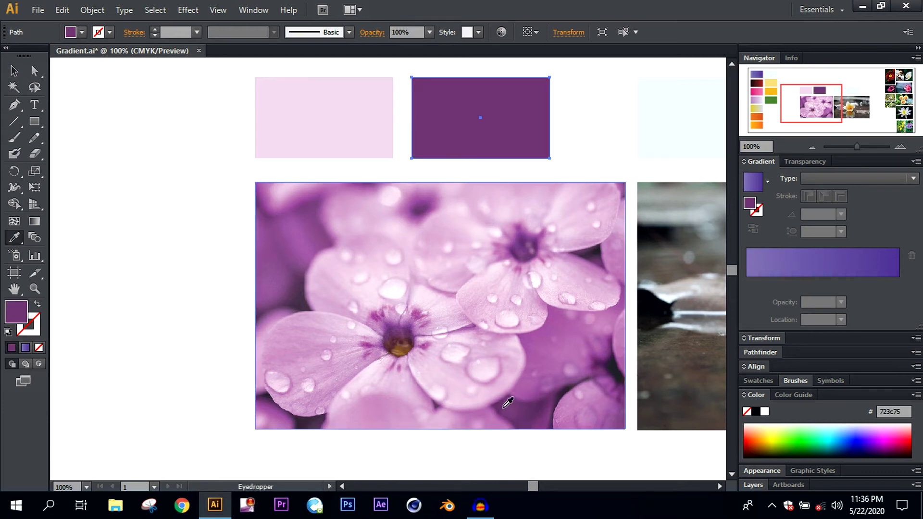
pyautogui.click(14, 71)
pyautogui.click(172, 181)
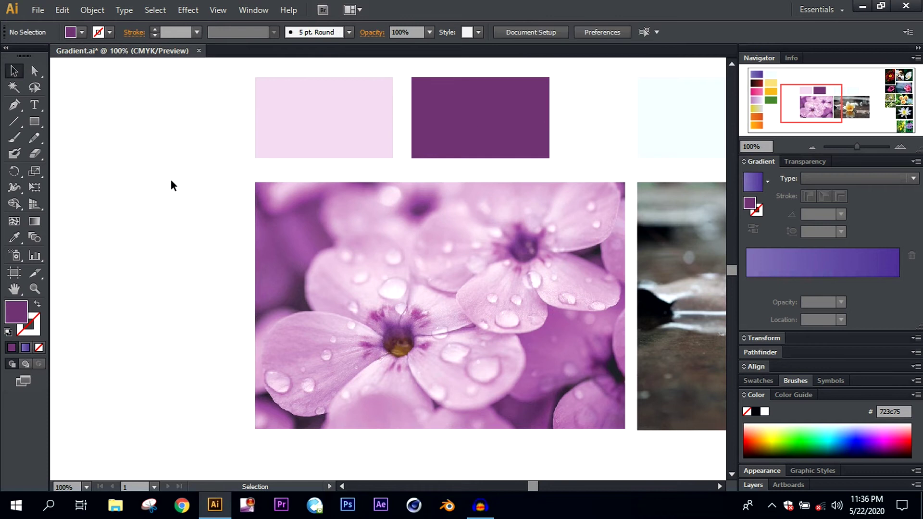
pyautogui.hotkey('ctrl', '-')
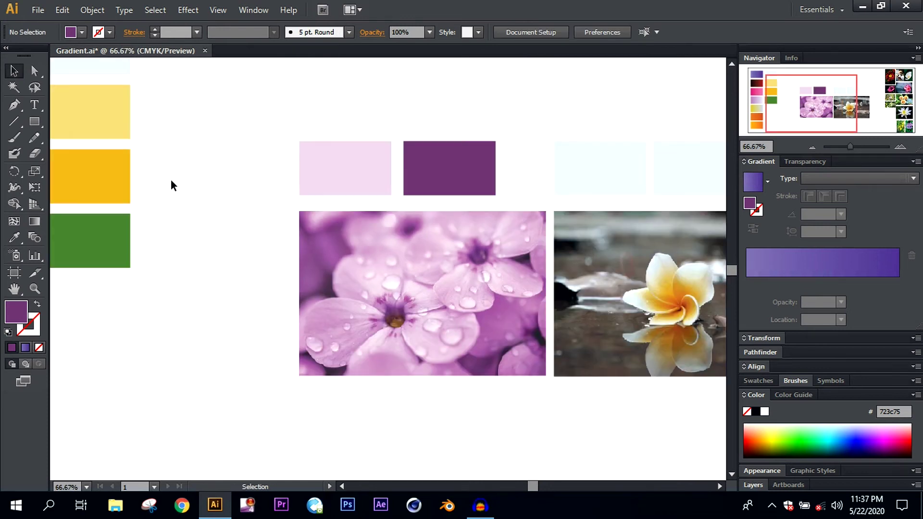
# Duplicate the light pink swatch straight upward so the copy sits directly above it
pyautogui.scroll(3, 198, 254)
pyautogui.hotkey('ctrl', '+')
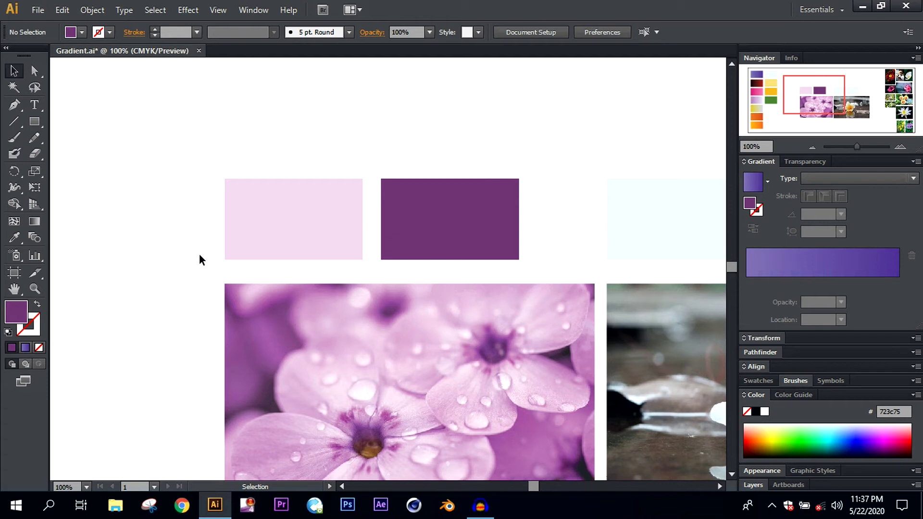
pyautogui.click(236, 248)
pyautogui.scroll(2, 240, 248)
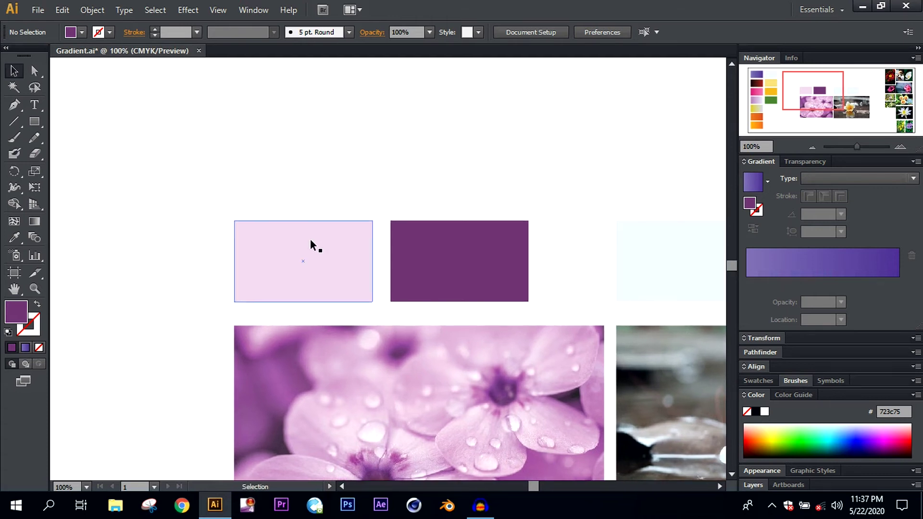
pyautogui.moveTo(329, 272); pyautogui.dragTo(332, 181)
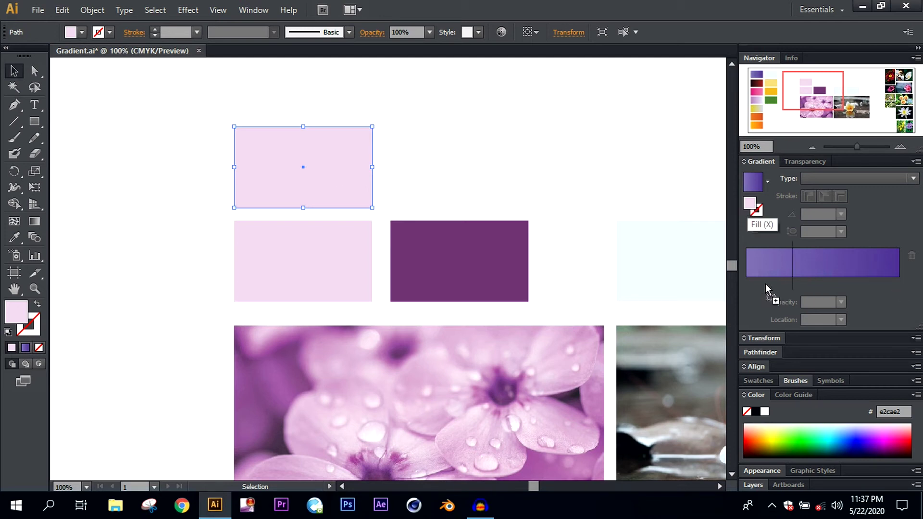
# Apply a linear gradient to the copy and read the dark purple's hex value 723c75
pyautogui.click(748, 281)
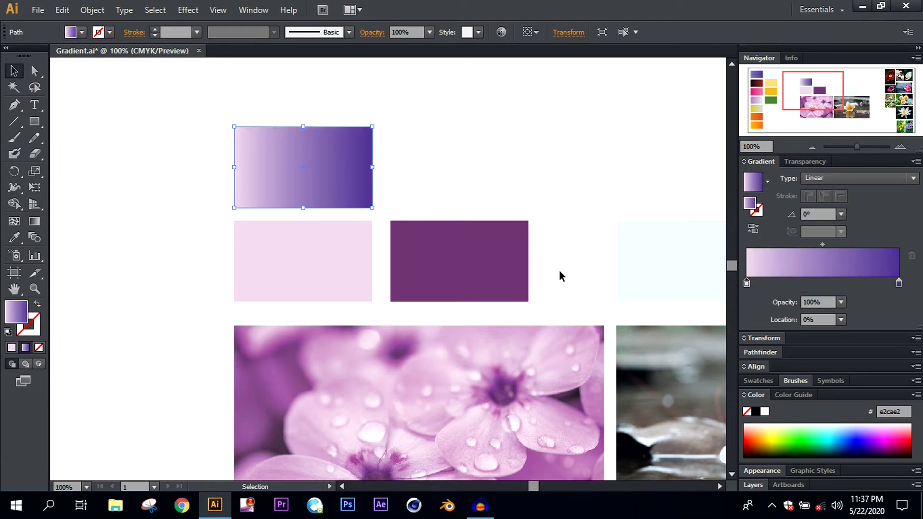
pyautogui.click(428, 257)
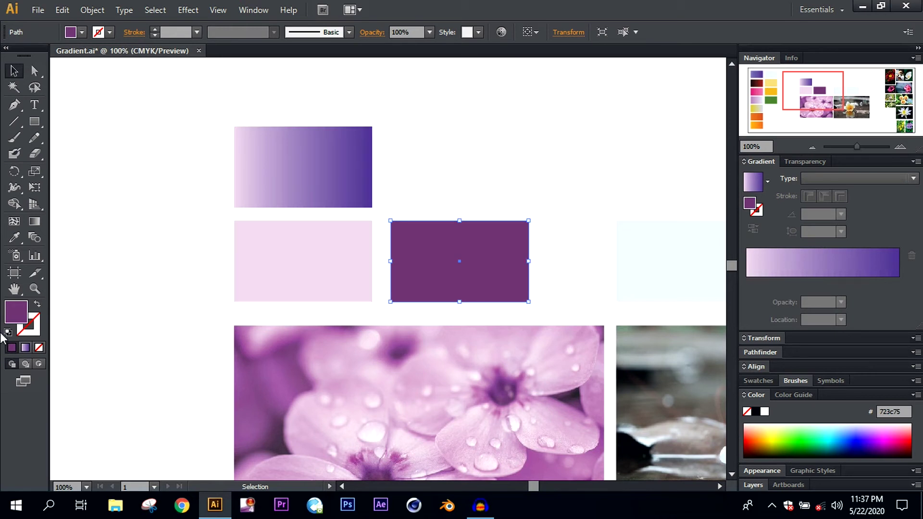
pyautogui.doubleClick(16, 313)
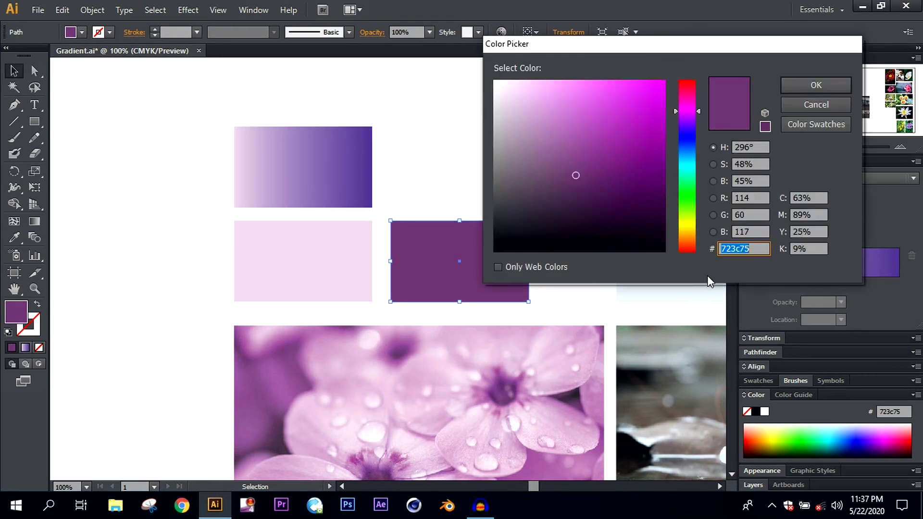
pyautogui.click(759, 249)
pyautogui.doubleClick(759, 249)
pyautogui.click(815, 105)
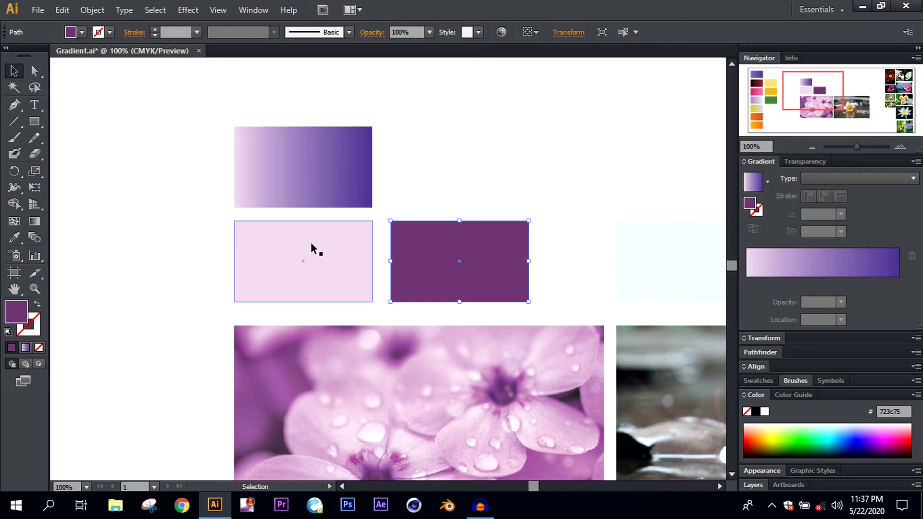
pyautogui.click(313, 195)
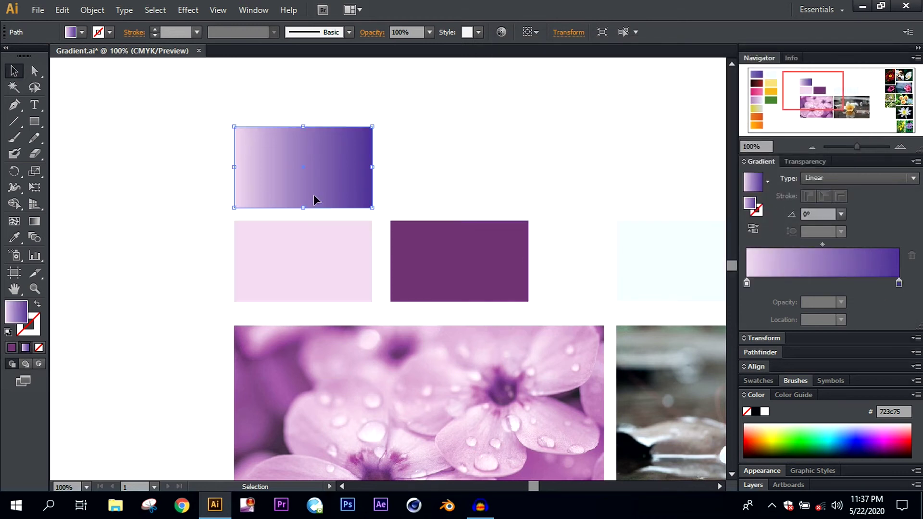
# Set the gradient's right stop to RGB hex 723c75
pyautogui.doubleClick(898, 283)
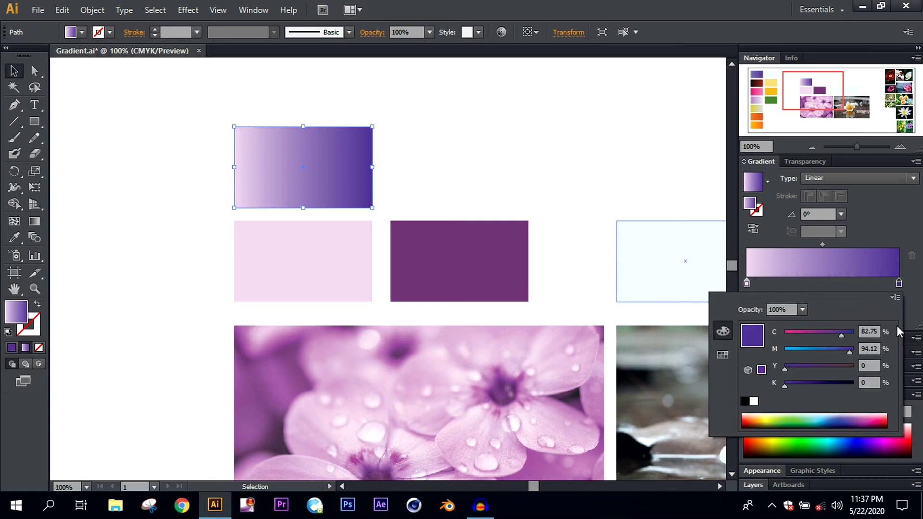
pyautogui.click(895, 298)
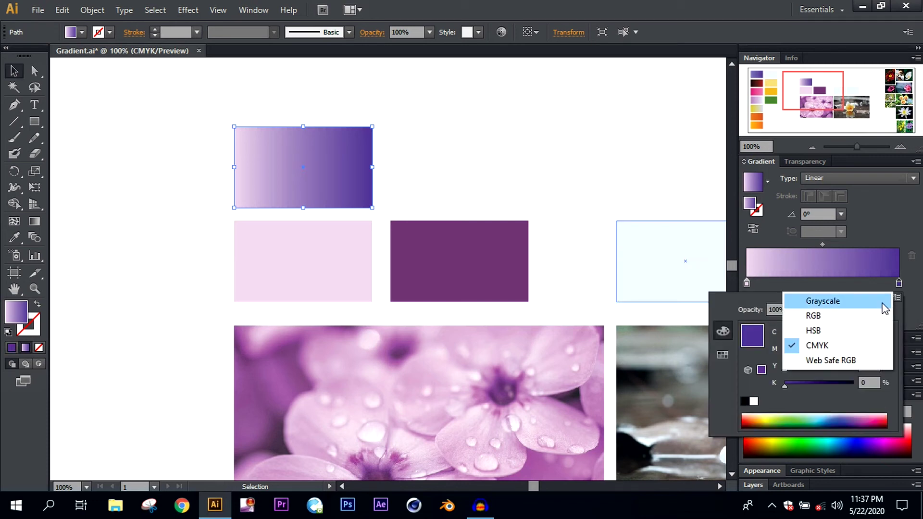
pyautogui.click(832, 316)
pyautogui.moveTo(882, 402); pyautogui.dragTo(818, 403)
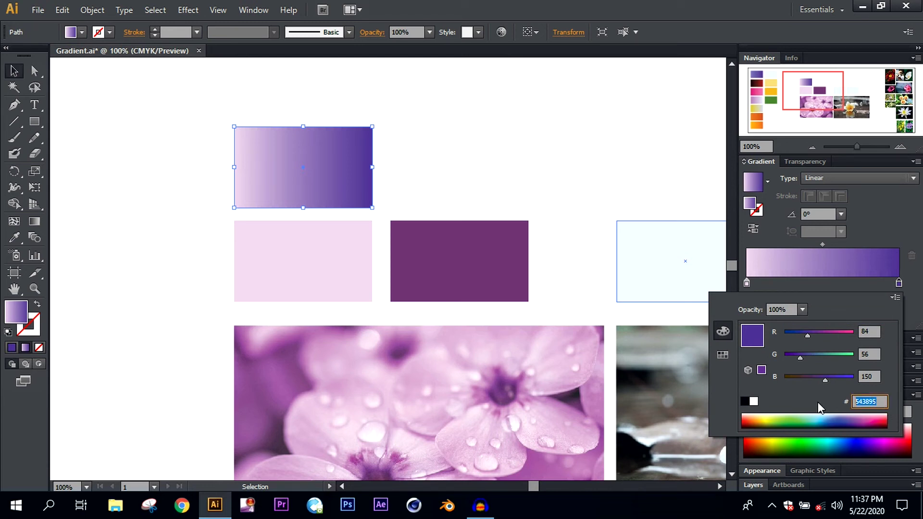
pyautogui.write('723c75')
pyautogui.press('Return')
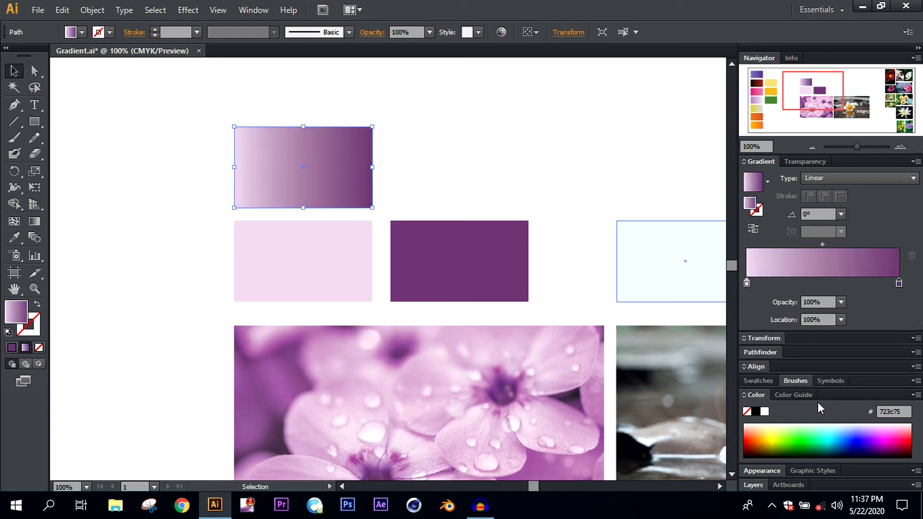
pyautogui.click(564, 198)
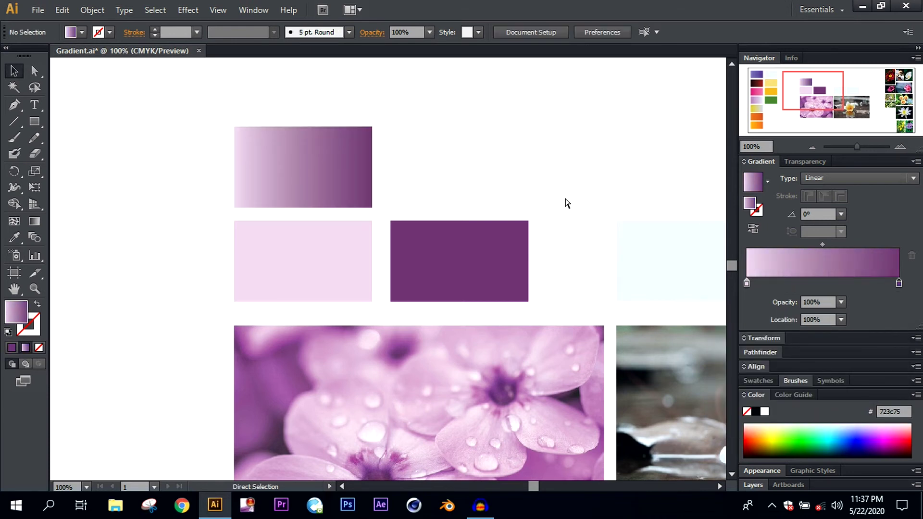
# Shift the gradient swatch right to line up above the dark purple rectangle and check alignment
pyautogui.hotkey('ctrl', '-')
pyautogui.hotkey('ctrl', '-')
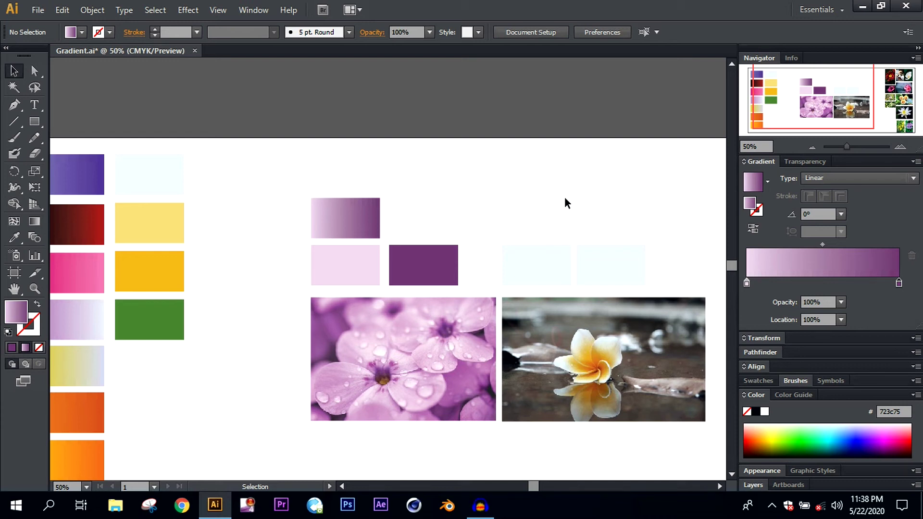
pyautogui.hotkey('ctrl', '+')
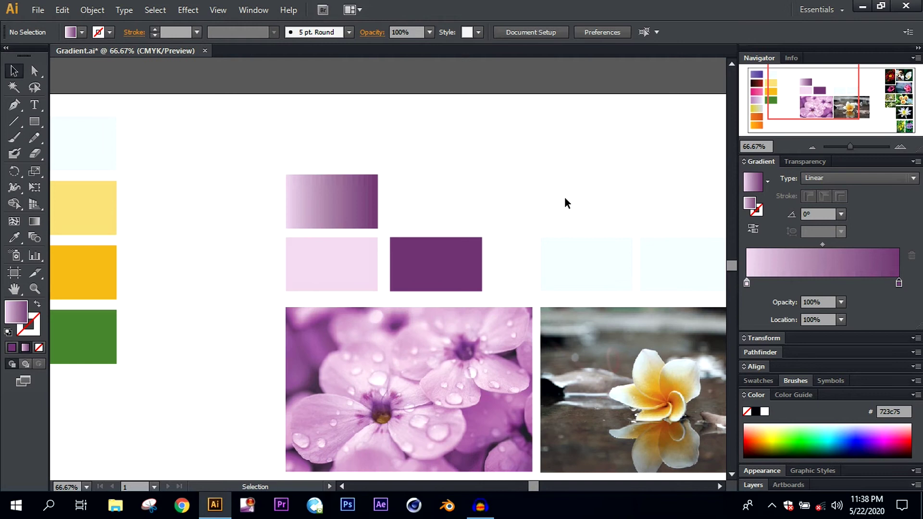
pyautogui.moveTo(365, 200); pyautogui.dragTo(464, 201)
pyautogui.click(548, 171)
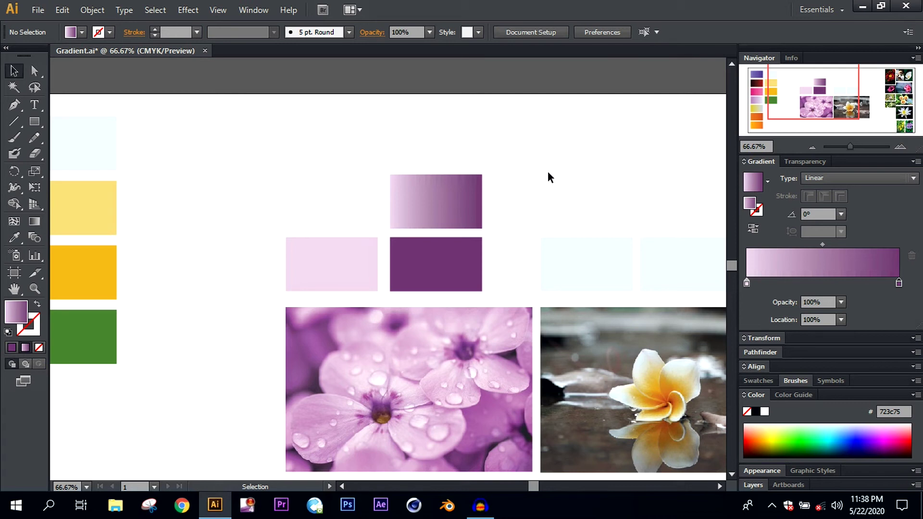
pyautogui.click(373, 272)
pyautogui.click(425, 281)
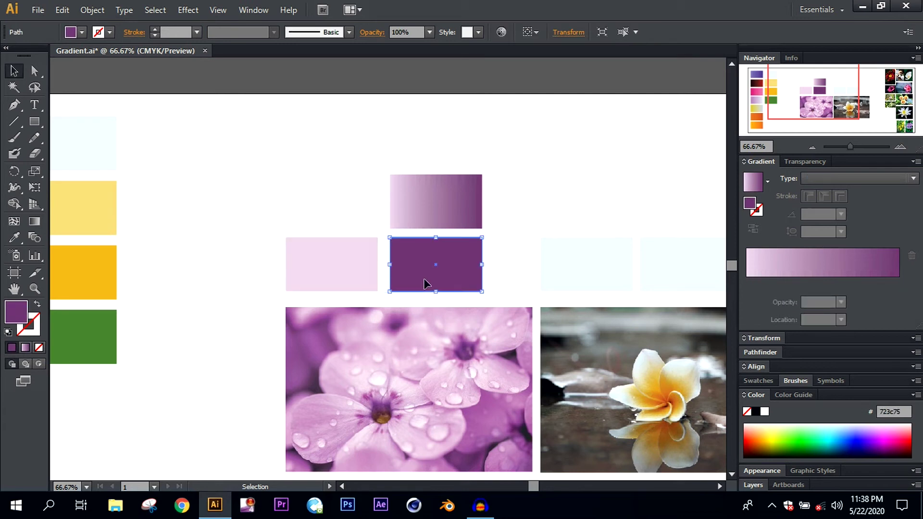
pyautogui.click(438, 208)
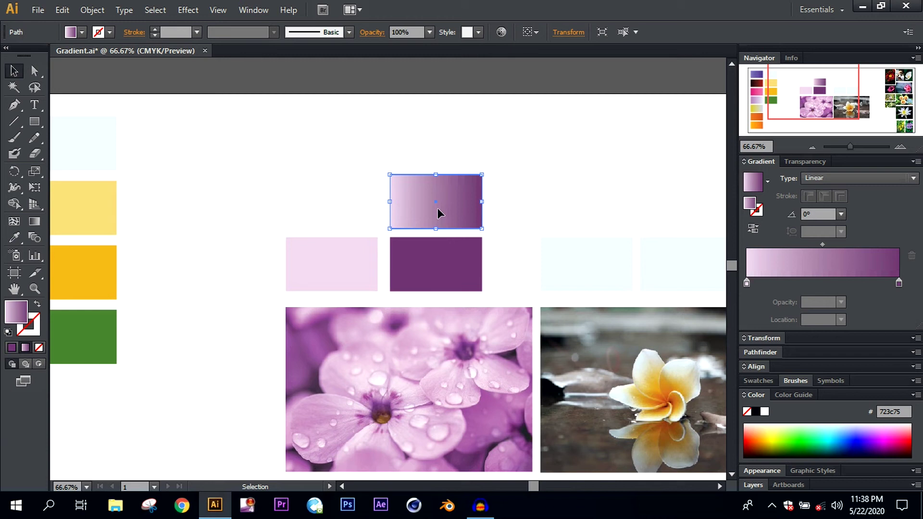
pyautogui.click(519, 177)
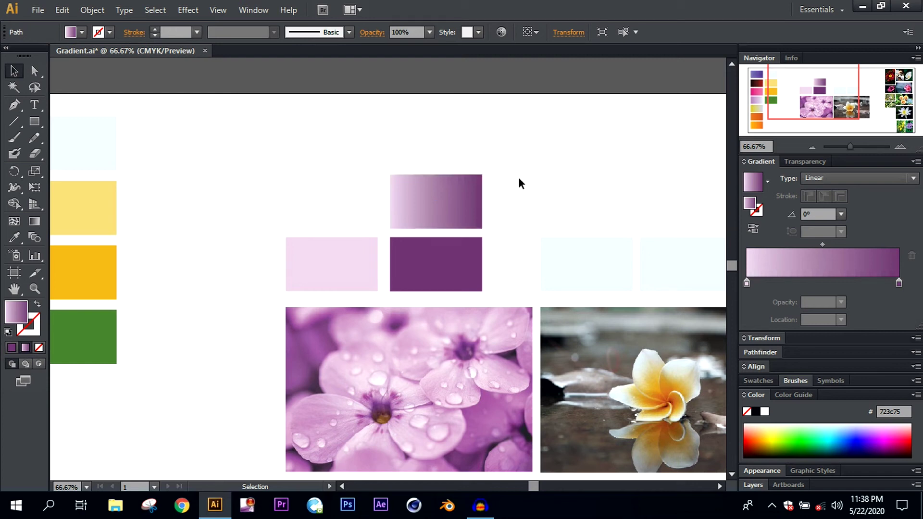
# Fill the left pale swatch above the frangipani with a pale petal colour from the photo
pyautogui.moveTo(519, 177); pyautogui.dragTo(454, 123)
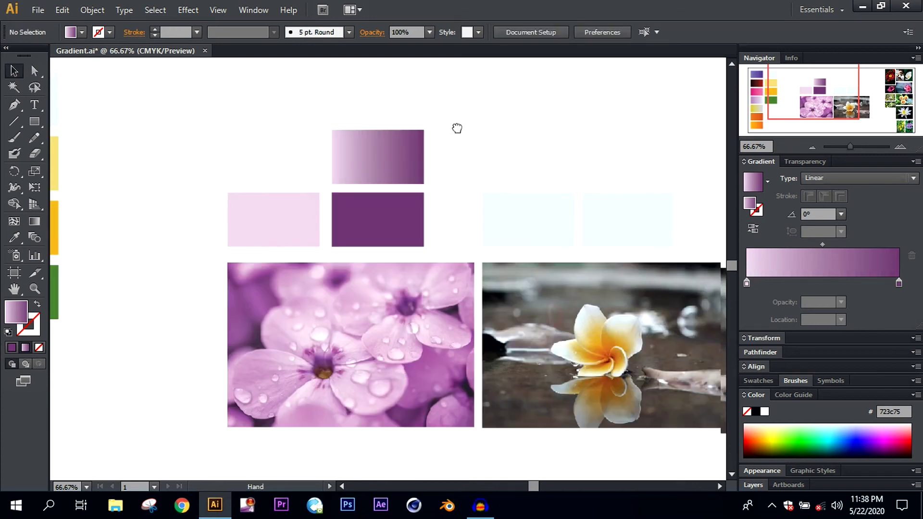
pyautogui.hotkey('ctrl', '-')
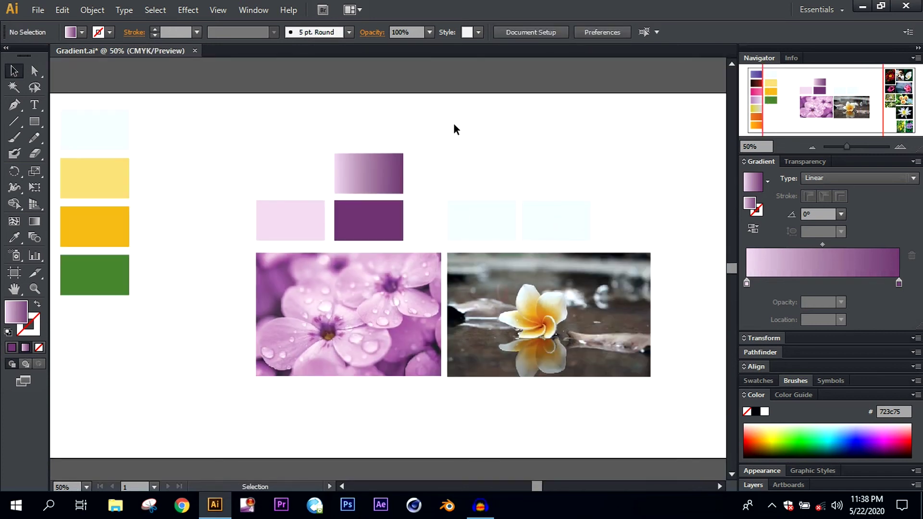
pyautogui.moveTo(457, 141); pyautogui.dragTo(398, 149)
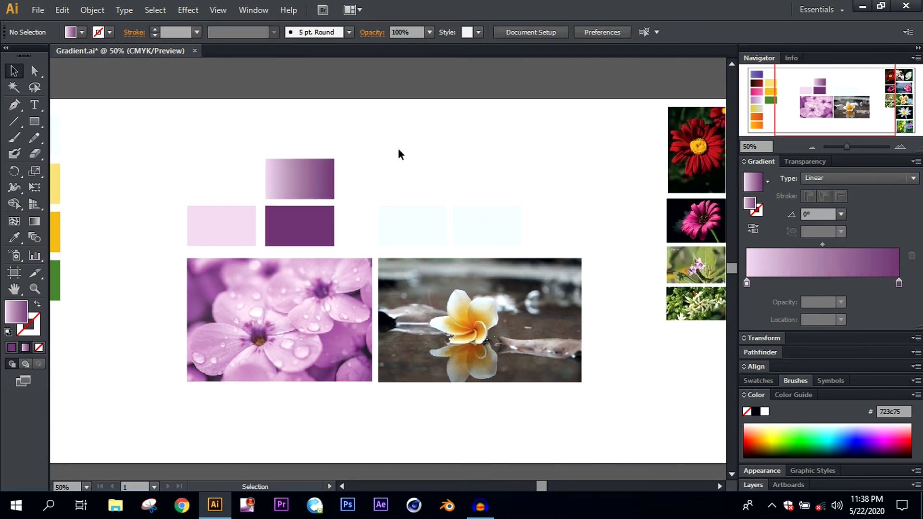
pyautogui.moveTo(398, 148); pyautogui.dragTo(394, 159)
pyautogui.hotkey('ctrl', '+')
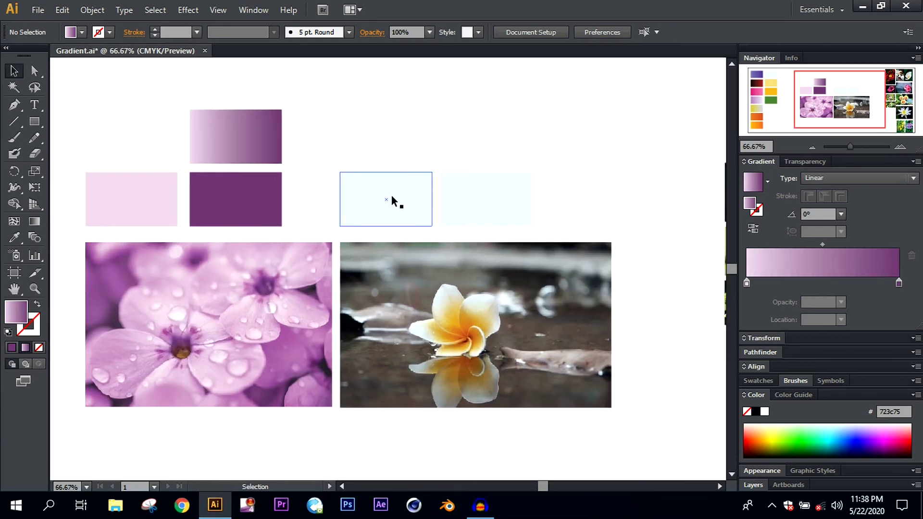
pyautogui.click(391, 195)
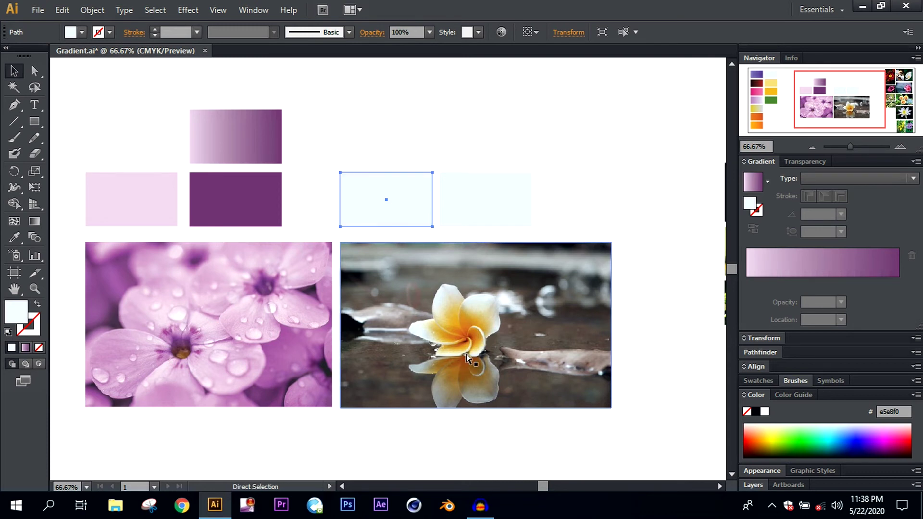
pyautogui.hotkey('ctrl', '+')
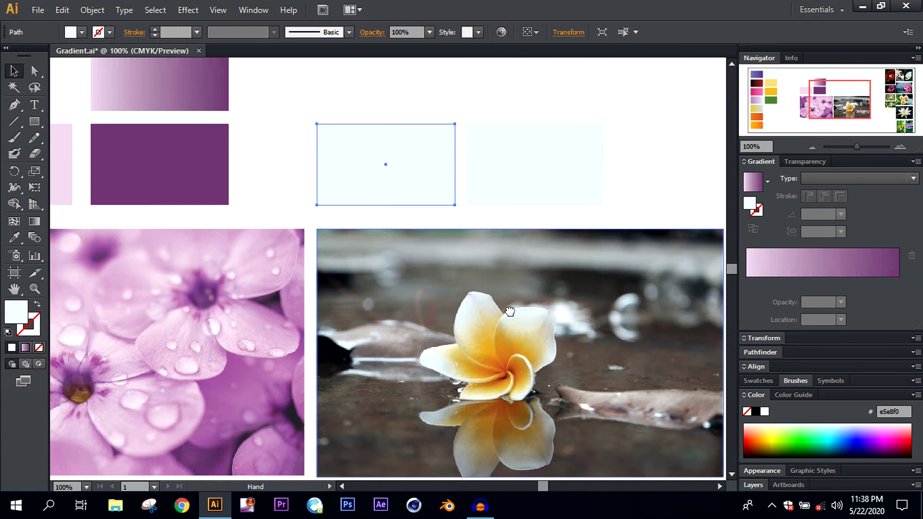
pyautogui.scroll(-1, 465, 285)
pyautogui.hscroll(2, 466, 284)
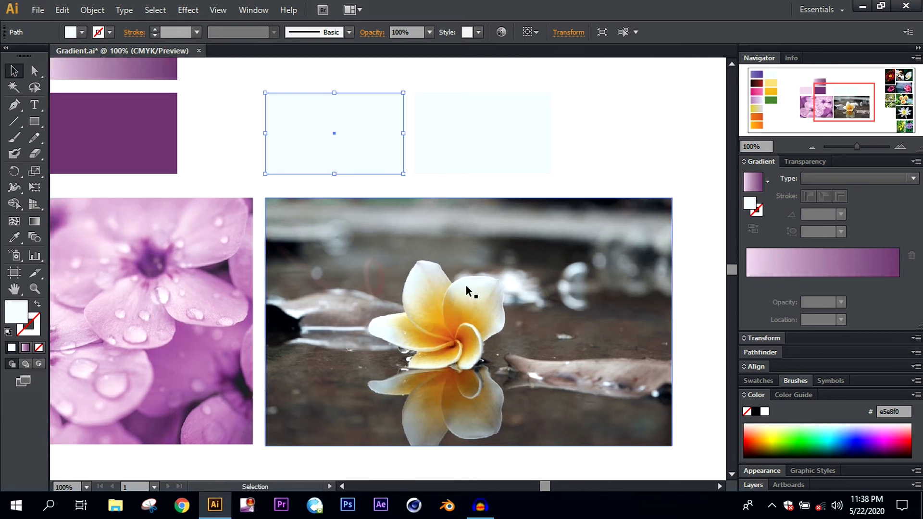
pyautogui.click(14, 237)
pyautogui.click(420, 267)
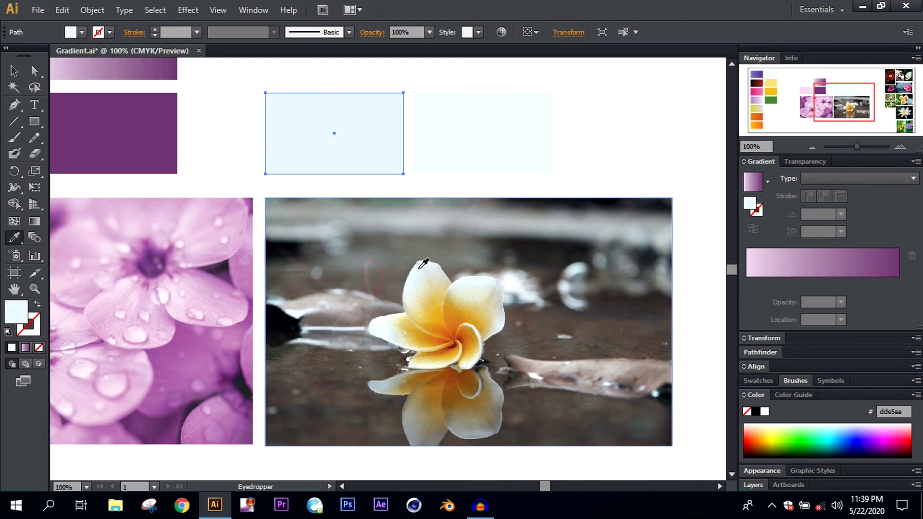
pyautogui.click(414, 295)
pyautogui.click(14, 70)
# Fill the right swatch with deep orange cb6c28 sampled from the flower's centre
pyautogui.click(493, 145)
pyautogui.click(14, 238)
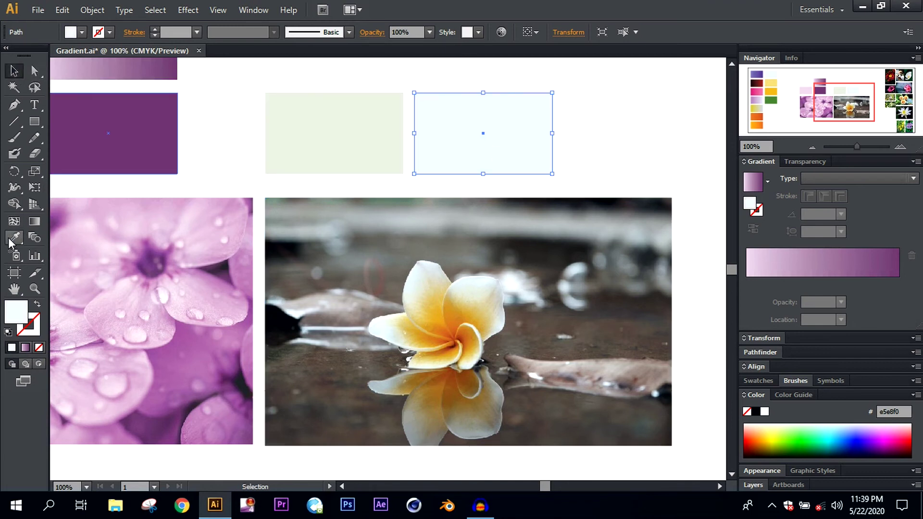
pyautogui.click(438, 318)
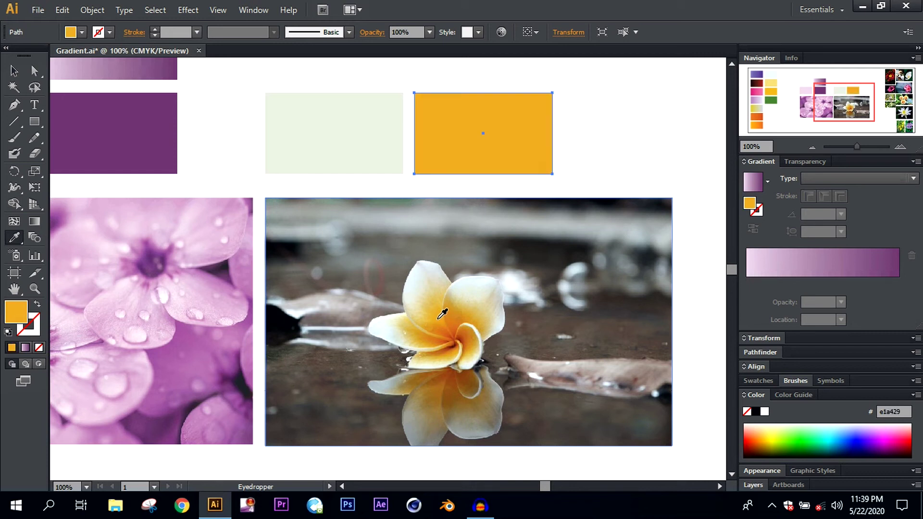
pyautogui.click(13, 71)
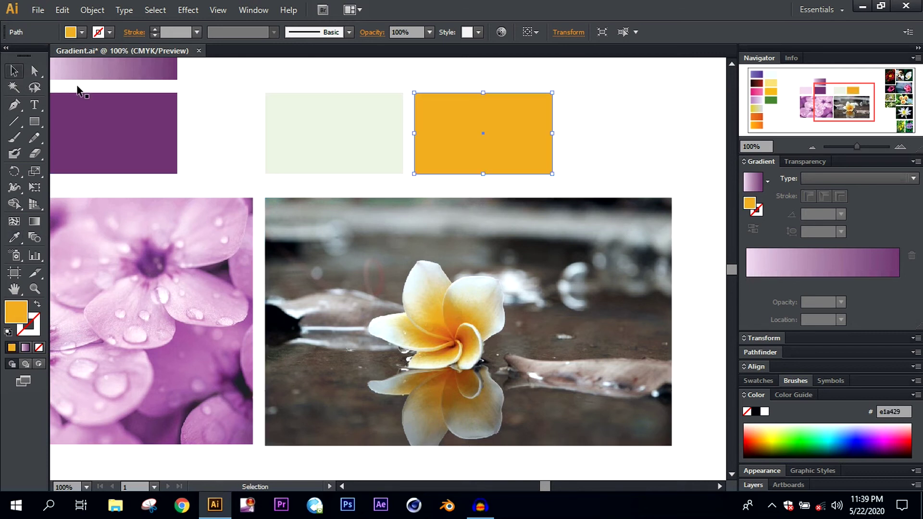
pyautogui.scroll(1, 614, 122)
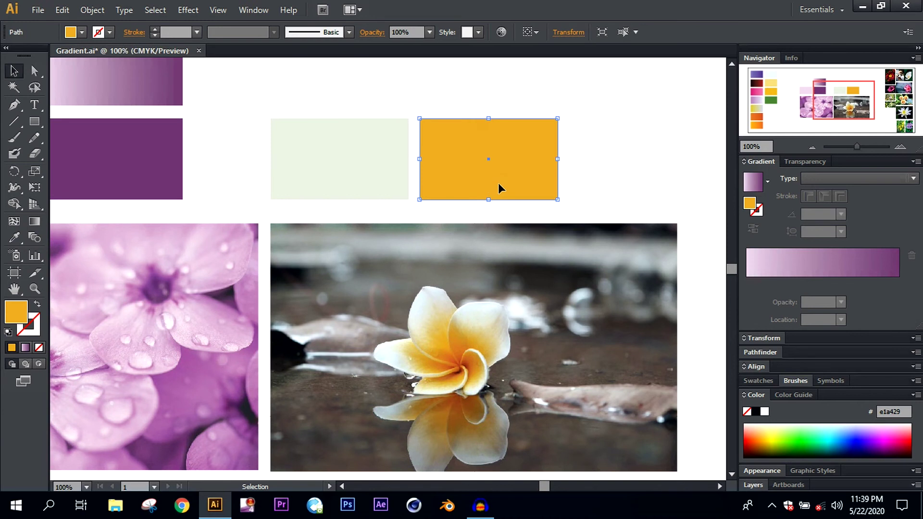
pyautogui.click(14, 236)
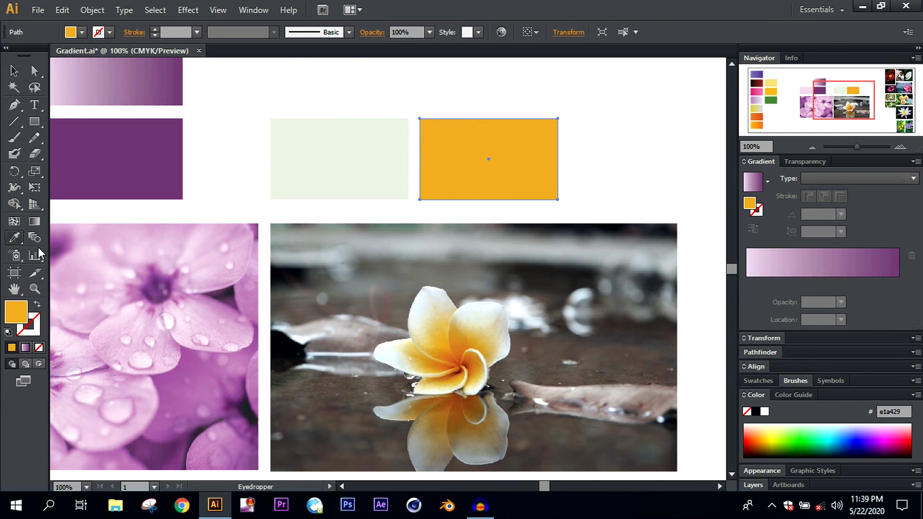
pyautogui.click(461, 344)
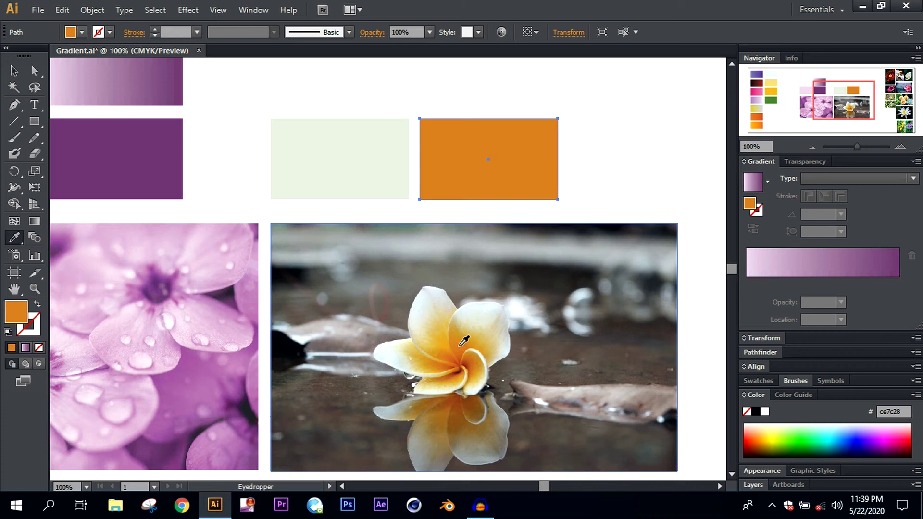
pyautogui.click(459, 345)
pyautogui.click(484, 346)
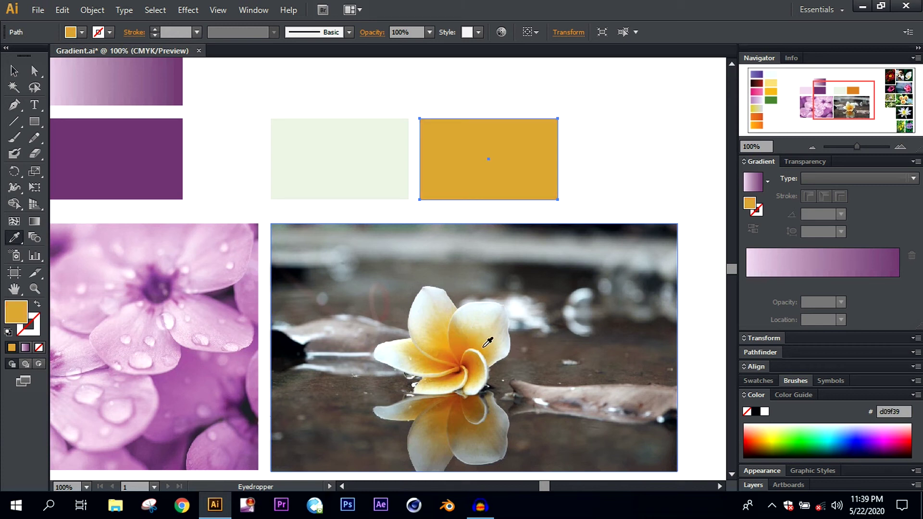
pyautogui.click(461, 352)
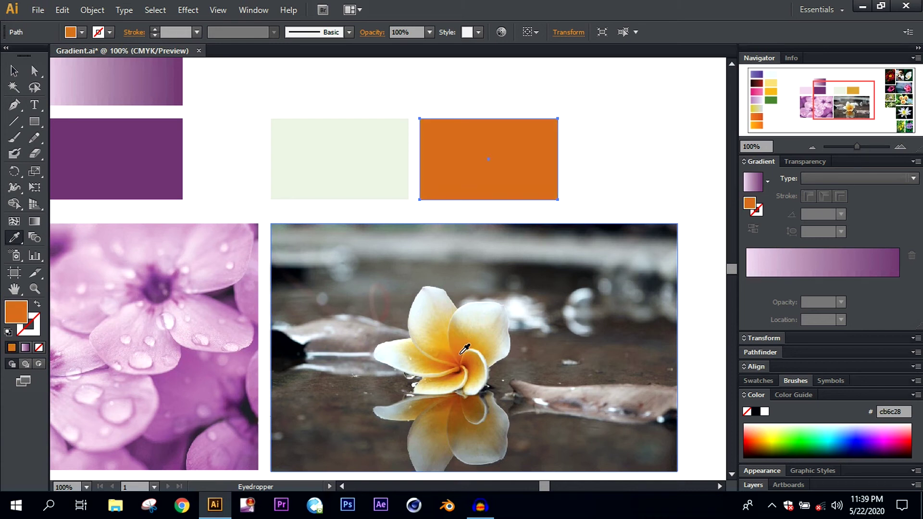
pyautogui.click(14, 70)
# Duplicate the light-green rectangle upward above the frangipani swatch row
pyautogui.click(560, 100)
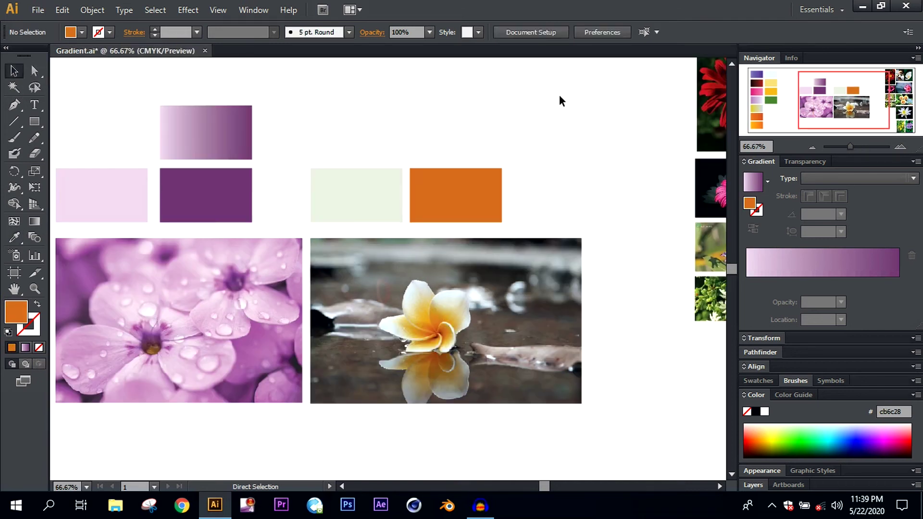
pyautogui.hotkey('ctrl', '-')
pyautogui.moveTo(508, 153); pyautogui.dragTo(550, 186)
pyautogui.click(435, 221)
pyautogui.moveTo(441, 221); pyautogui.dragTo(443, 150)
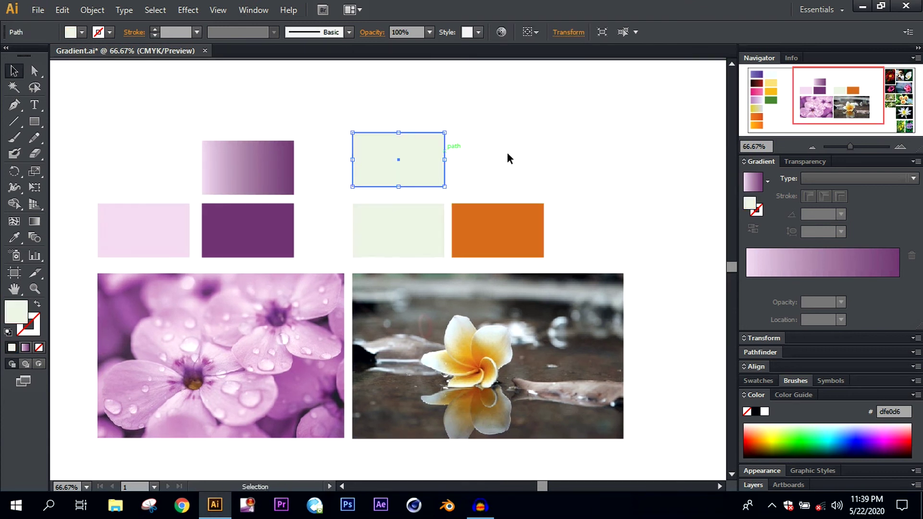
# Fill the lower light-green rectangle with pale yellow sampled from the flower
pyautogui.click(519, 152)
pyautogui.click(394, 240)
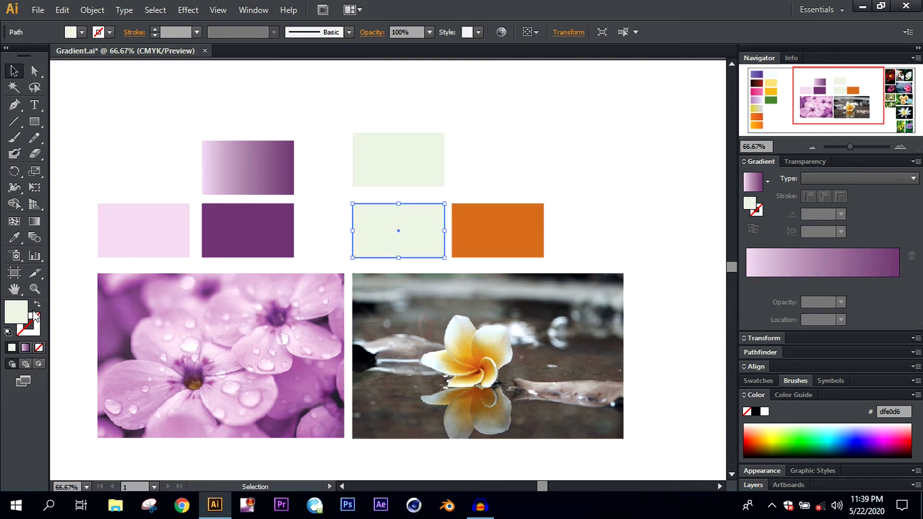
pyautogui.click(14, 237)
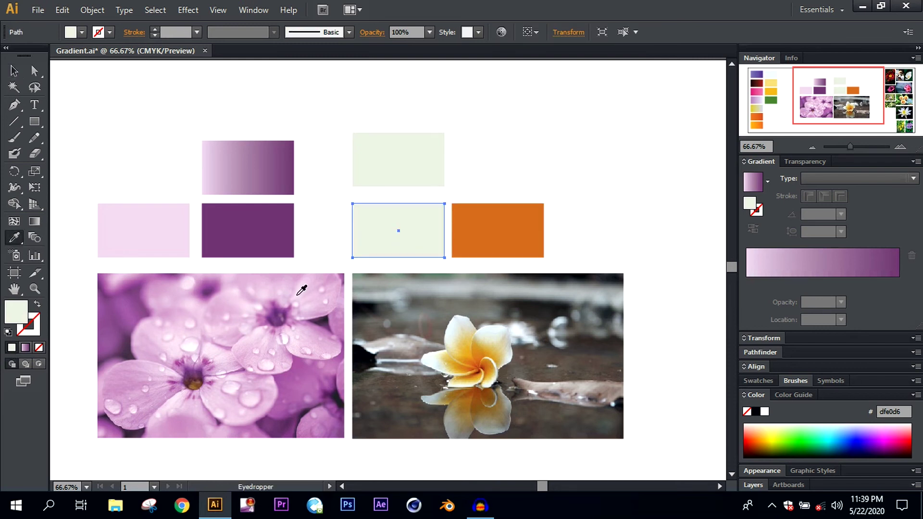
pyautogui.click(463, 342)
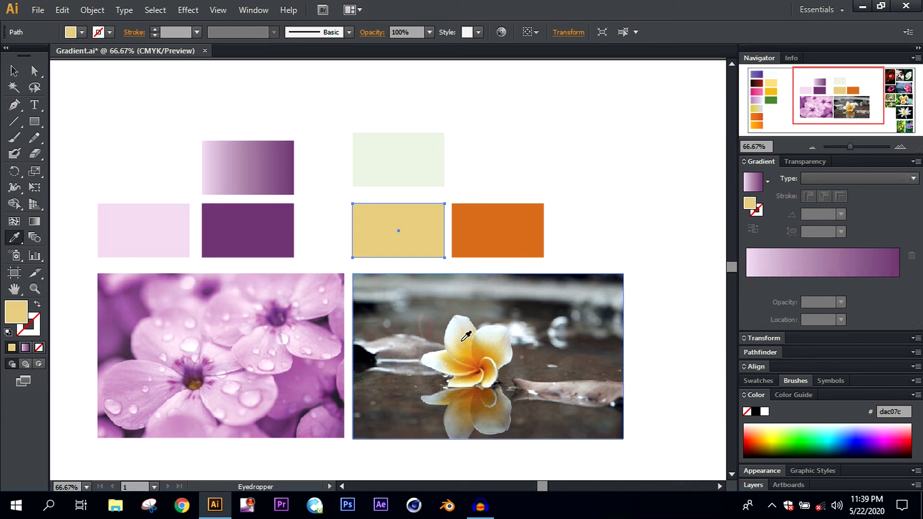
pyautogui.click(462, 338)
pyautogui.press('v')
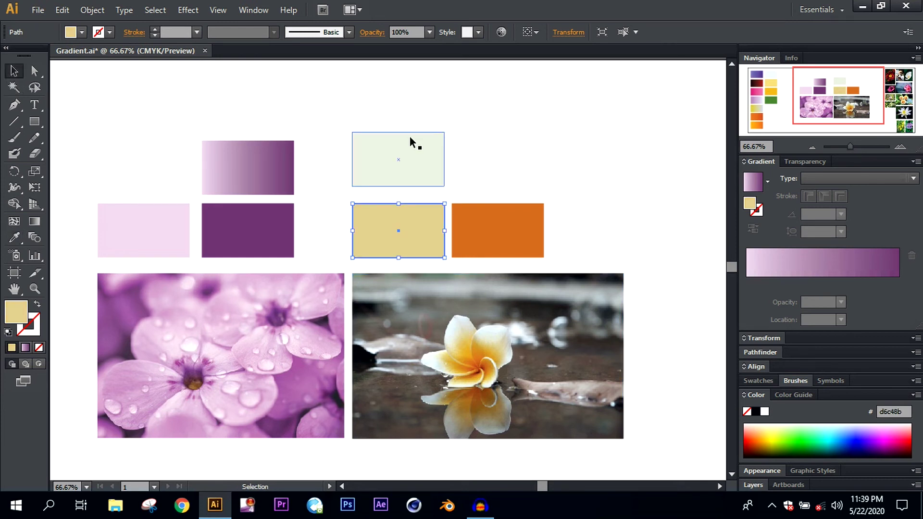
# Give the top copied rectangle the same pale yellow d6c48b
pyautogui.click(410, 141)
pyautogui.click(15, 236)
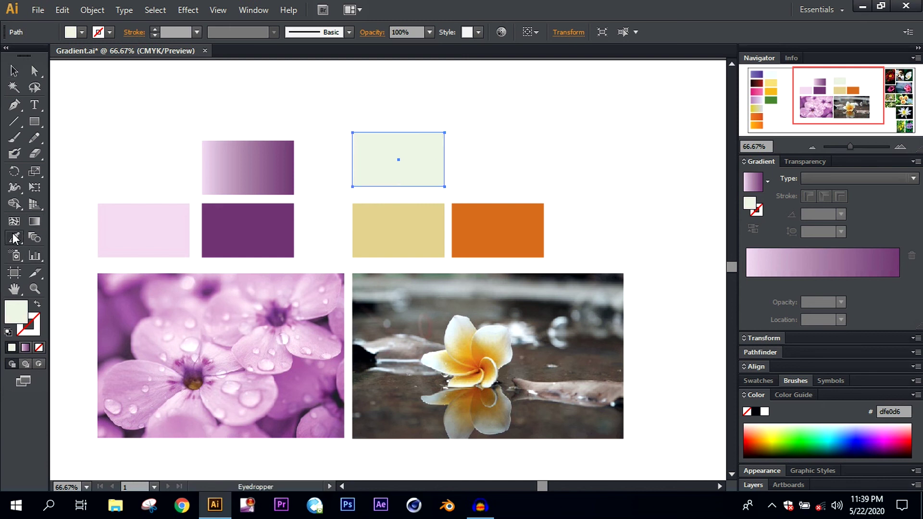
pyautogui.click(413, 245)
pyautogui.press('v')
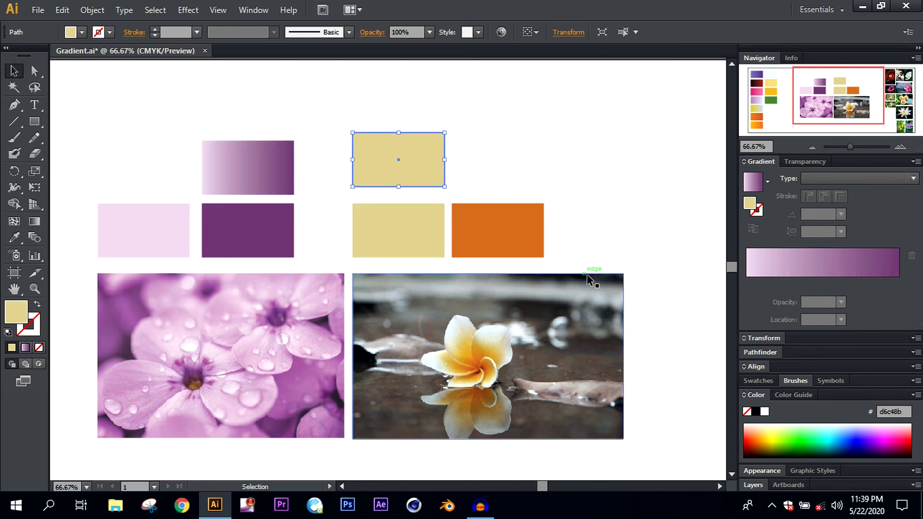
pyautogui.click(495, 248)
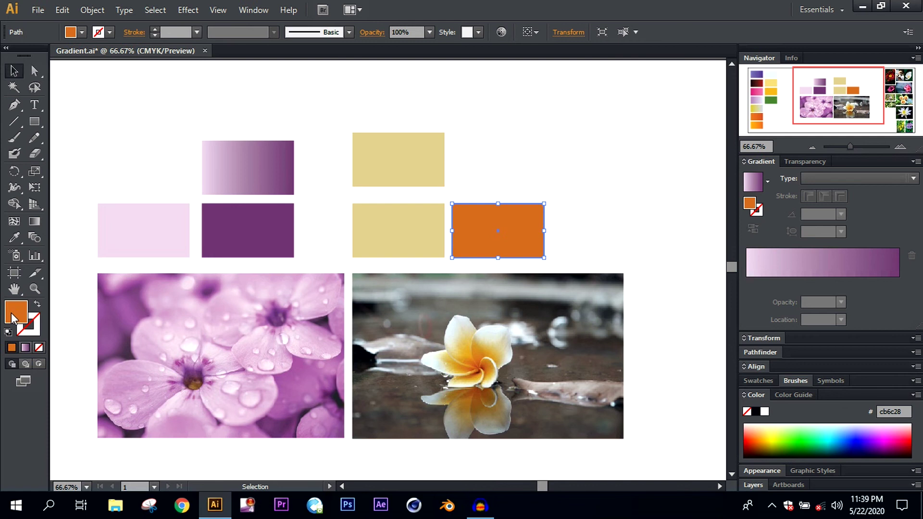
# Give the top yellow rectangle a linear gradient whose right stop is RGB hex cb6c28
pyautogui.doubleClick(14, 315)
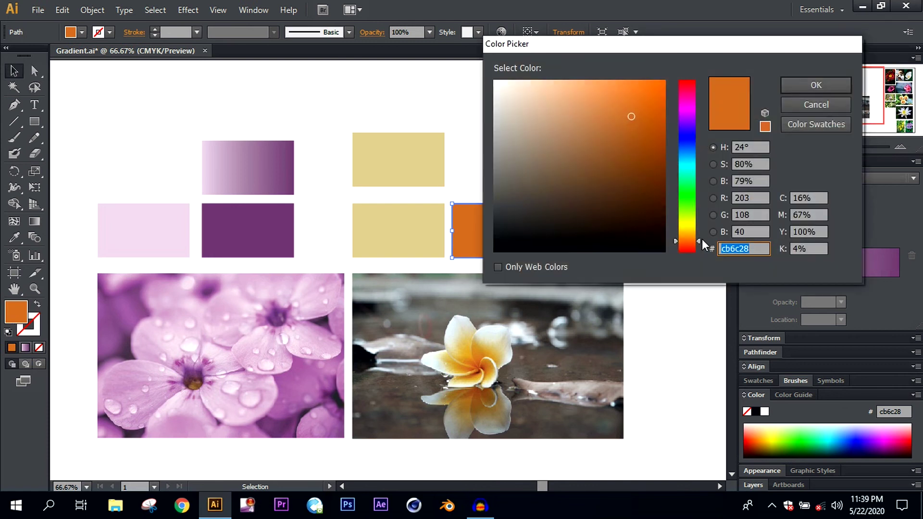
pyautogui.click(816, 104)
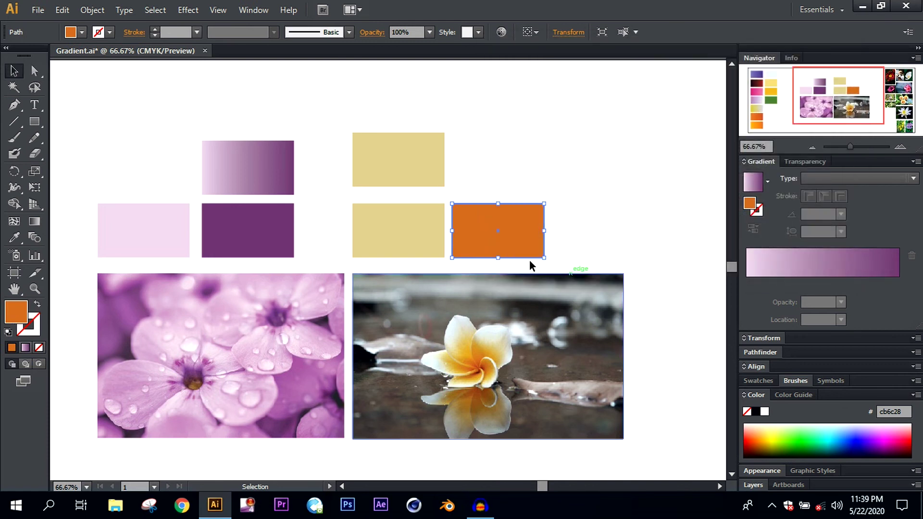
pyautogui.click(419, 171)
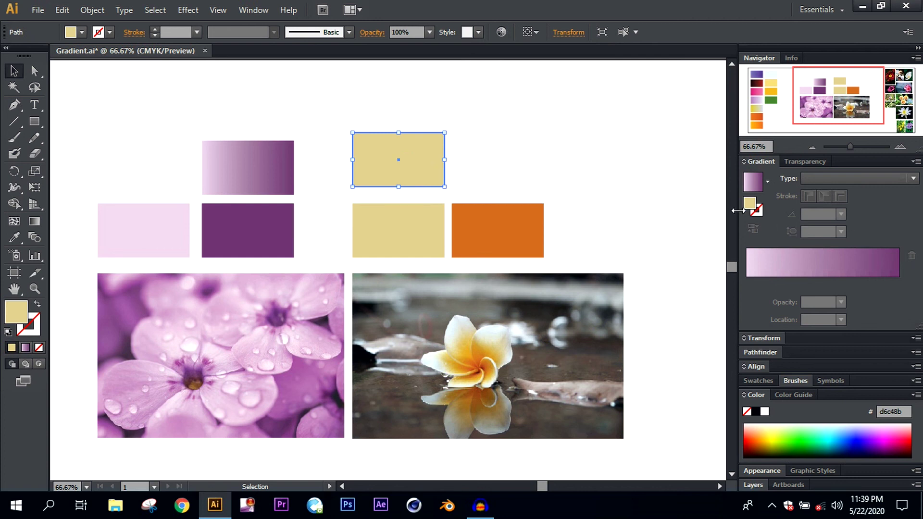
pyautogui.click(751, 284)
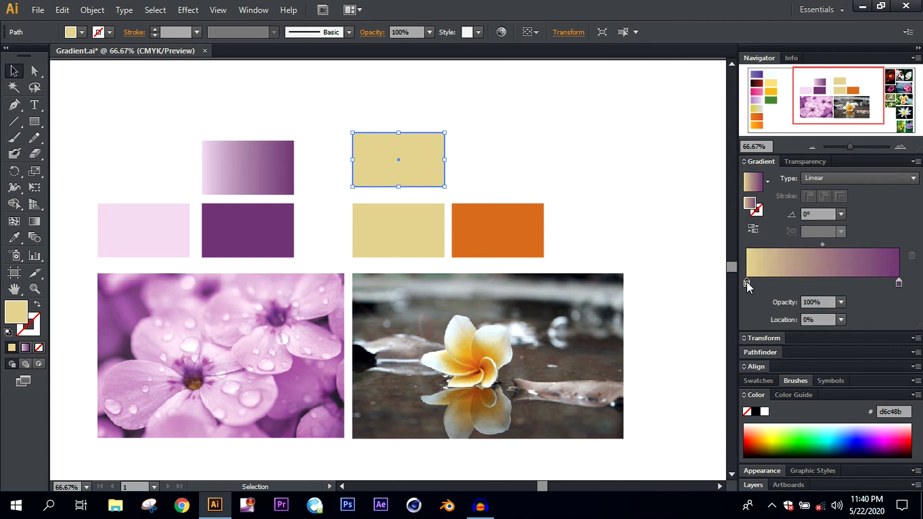
pyautogui.doubleClick(899, 283)
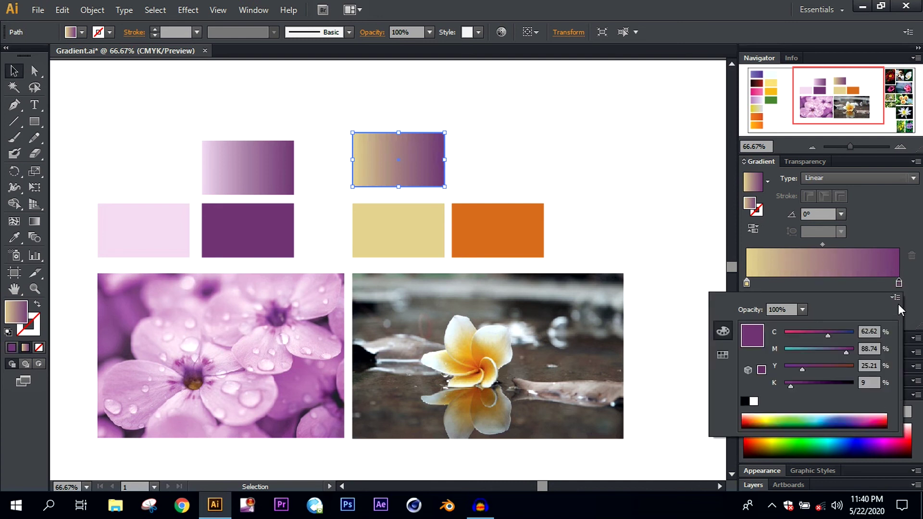
pyautogui.click(896, 298)
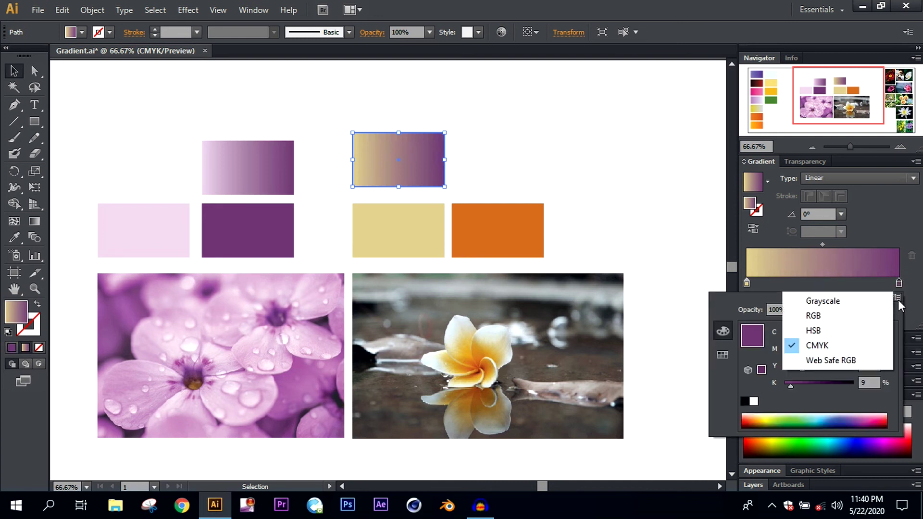
pyautogui.click(851, 323)
pyautogui.write('cb6c28')
pyautogui.press('Return')
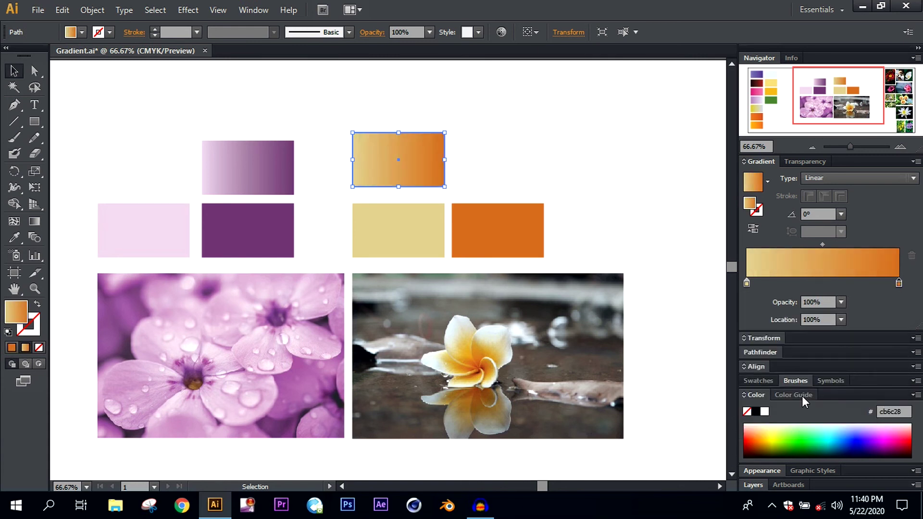
pyautogui.click(585, 165)
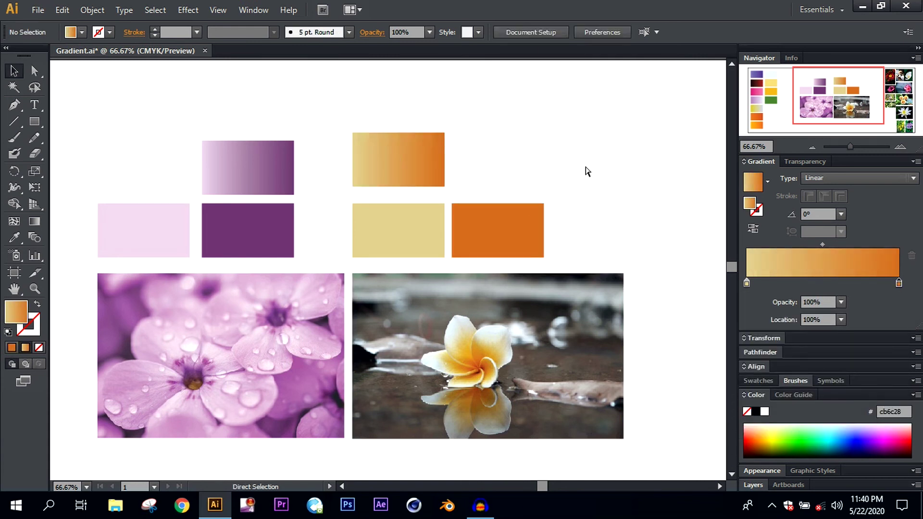
# Zoom out to 33.33% and center the artboard showing both flower photos with their gradient swatches
pyautogui.hotkey('ctrl', '-')
pyautogui.hotkey('ctrl', '-')
pyautogui.moveTo(529, 196); pyautogui.dragTo(542, 178)
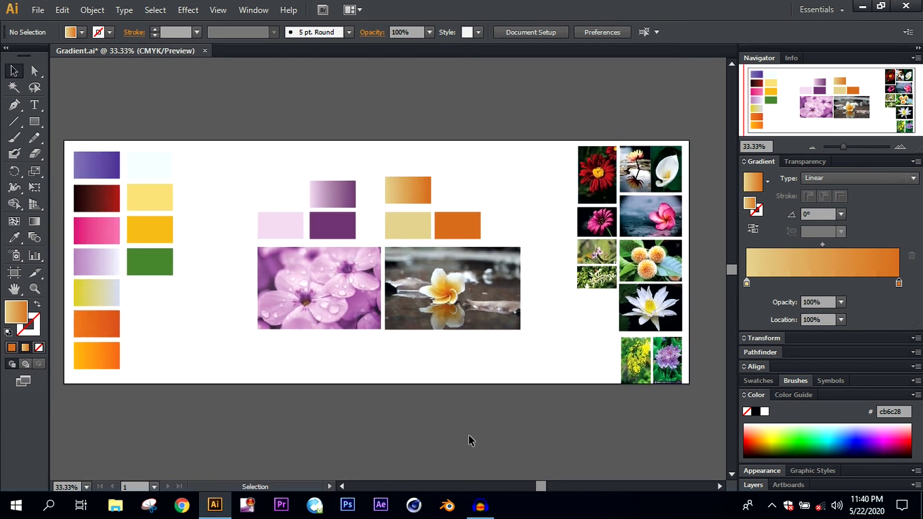